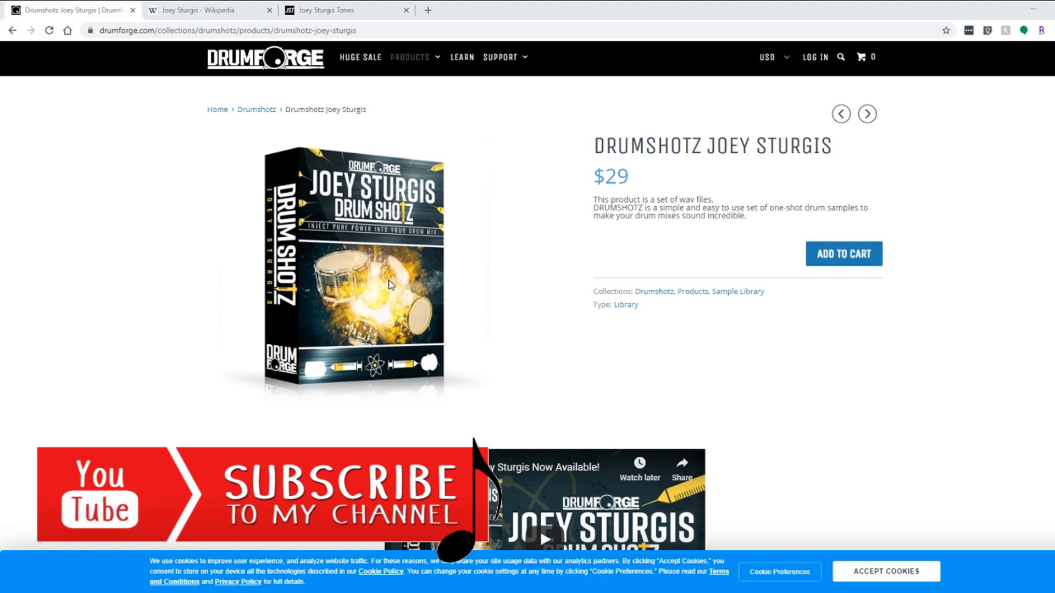
# Step: Read the Drumshotz Joey Sturgis product page on Drumforge, from the demo tracks down to the features list
pyautogui.scroll(-6, 535, 373)
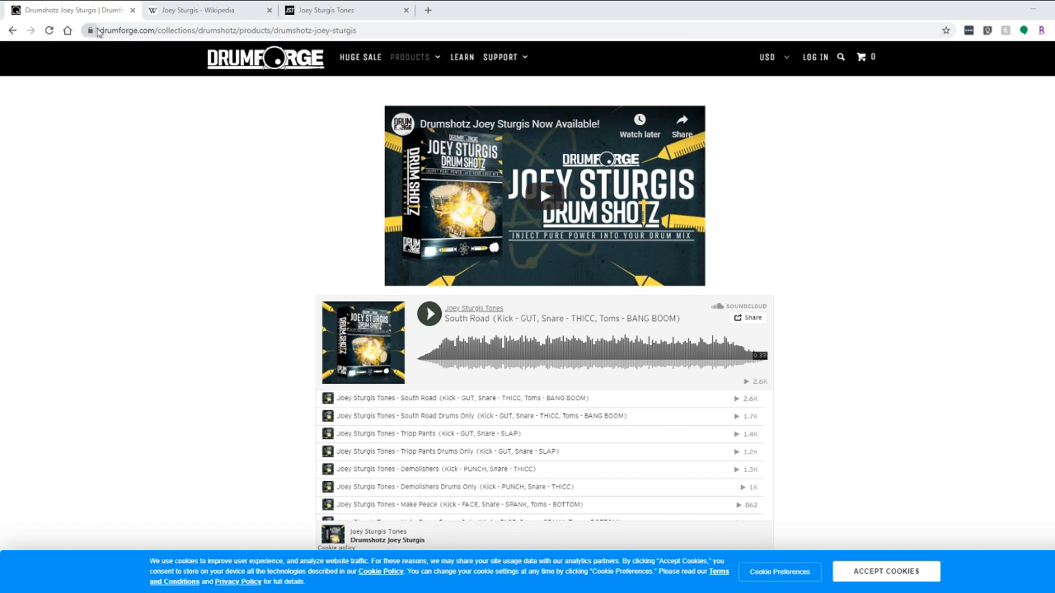
pyautogui.moveTo(99, 30); pyautogui.dragTo(365, 36)
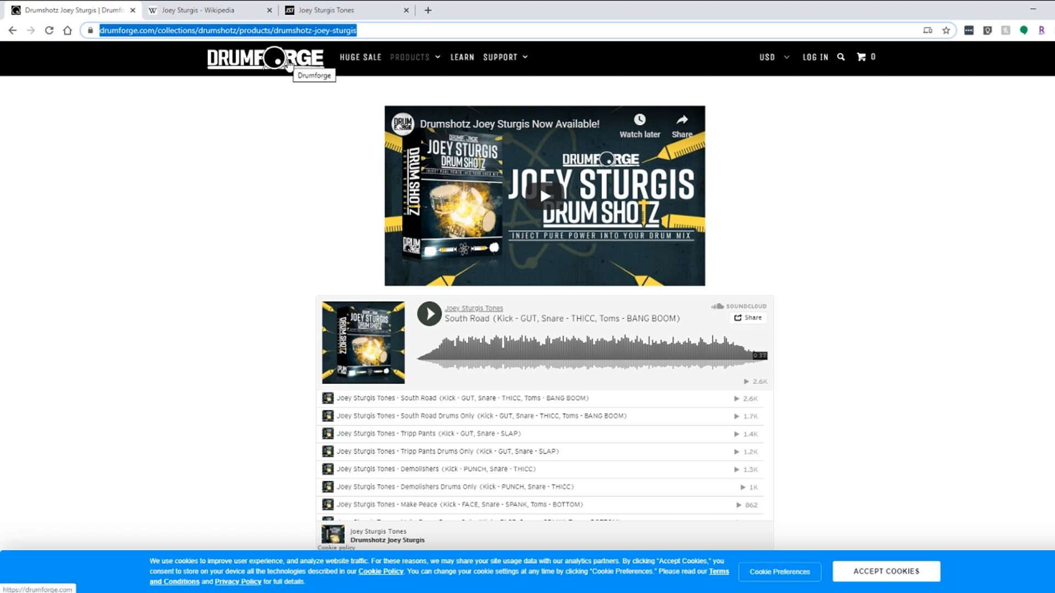
pyautogui.scroll(-5, 263, 278)
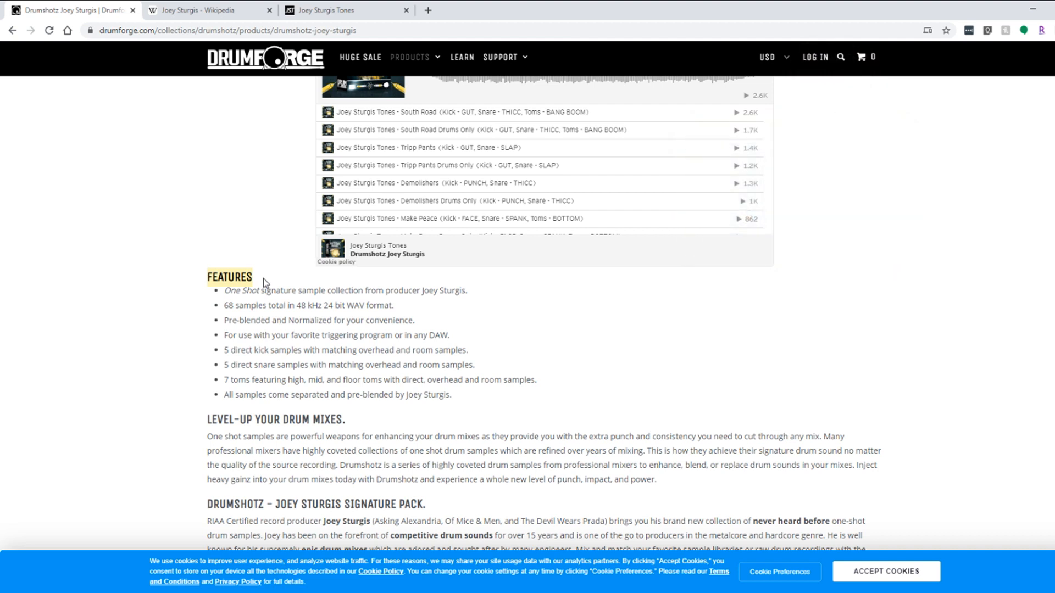
pyautogui.moveTo(224, 306); pyautogui.dragTo(265, 306)
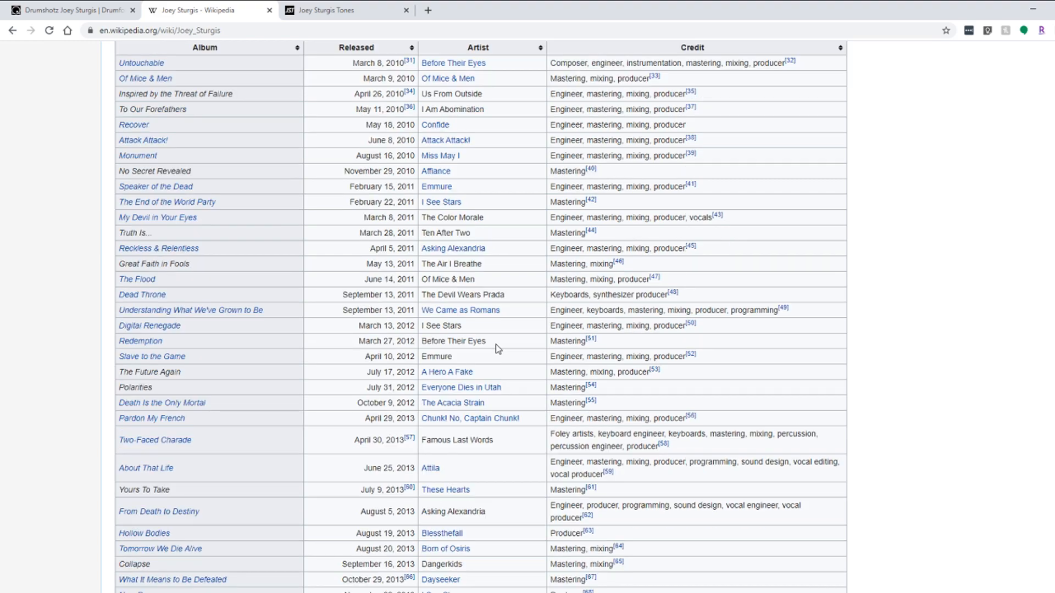
# Step: Look through Joey Sturgis's production discography on Wikipedia, down to the references and back to the article's beginning
pyautogui.scroll(-10, 495, 344)
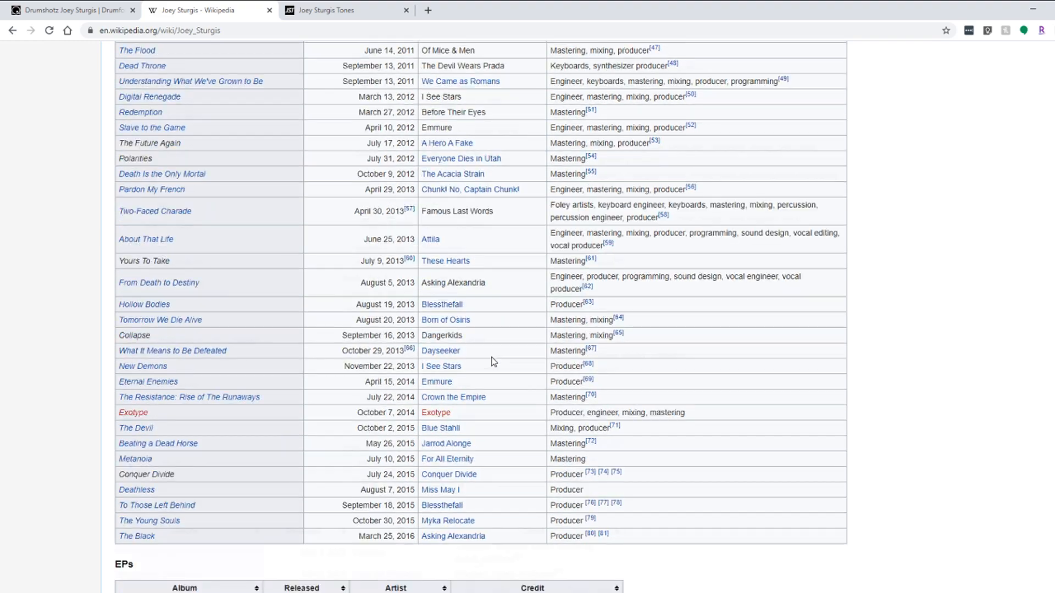
pyautogui.scroll(-3, 494, 361)
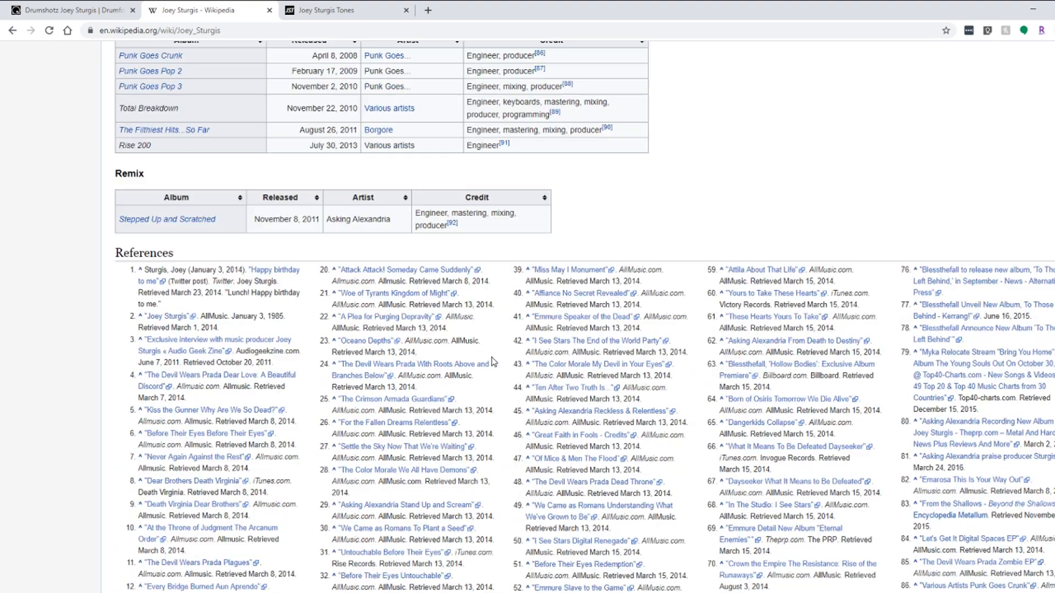
pyautogui.scroll(20, 494, 361)
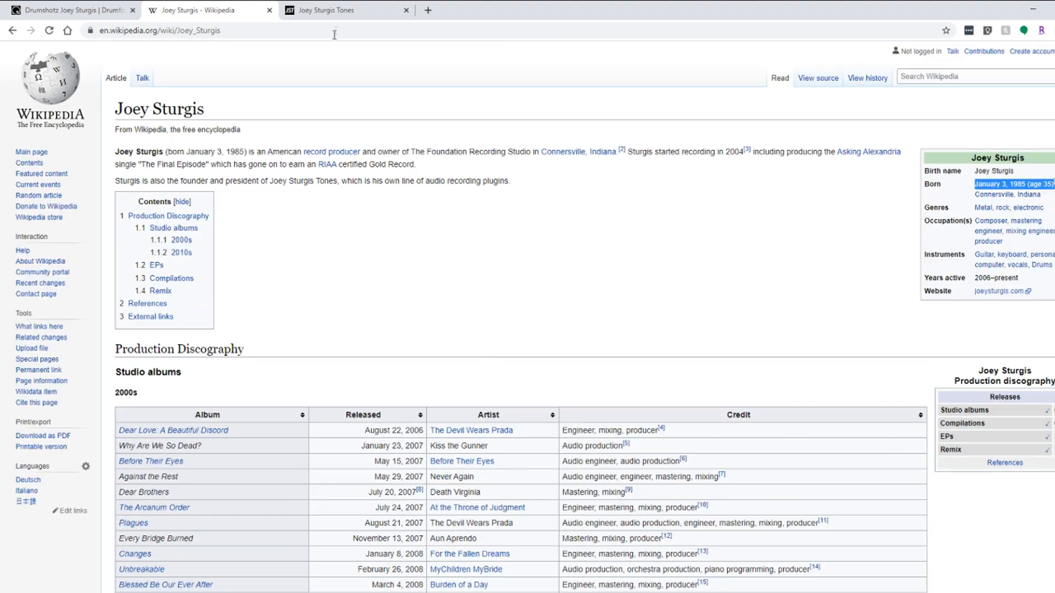
# Step: Browse the Joey Sturgis Tones home page through its plugins, bundles, VIP program, latest videos and featured collection
pyautogui.click(330, 10)
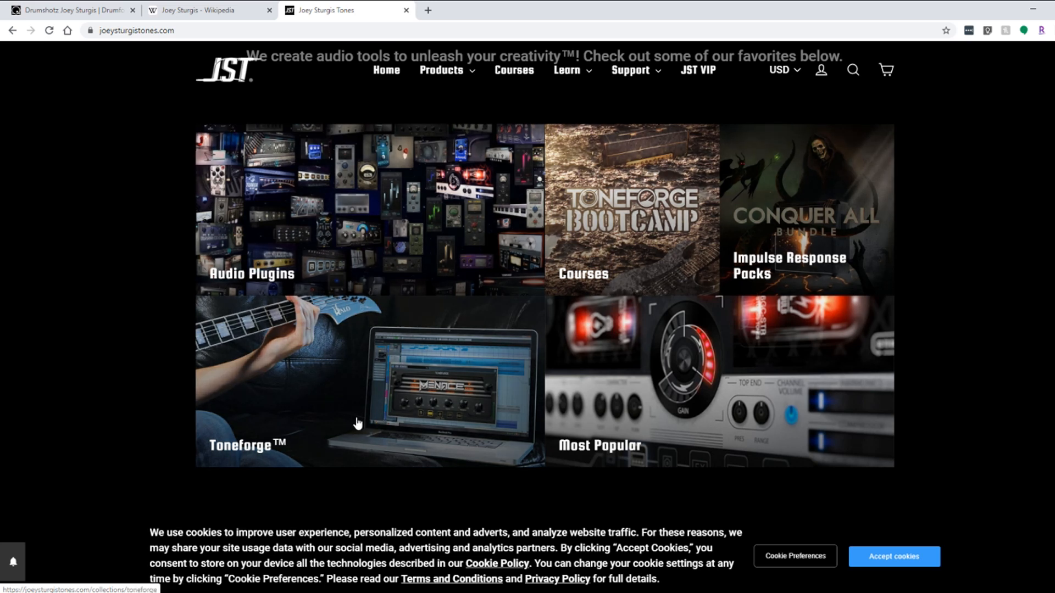
pyautogui.scroll(-5, 659, 435)
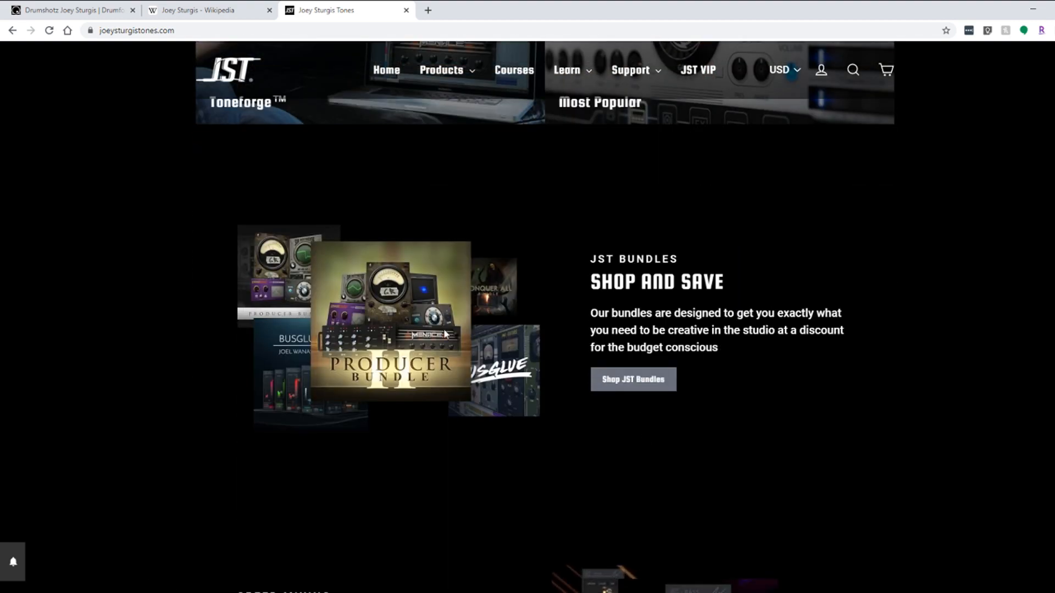
pyautogui.scroll(-5, 561, 445)
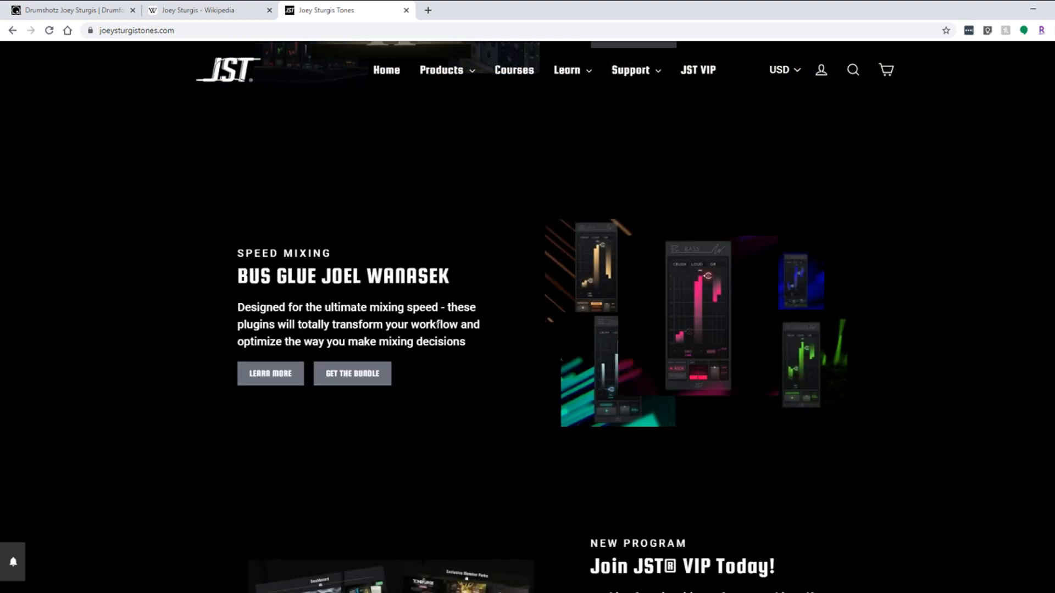
pyautogui.scroll(-4, 561, 445)
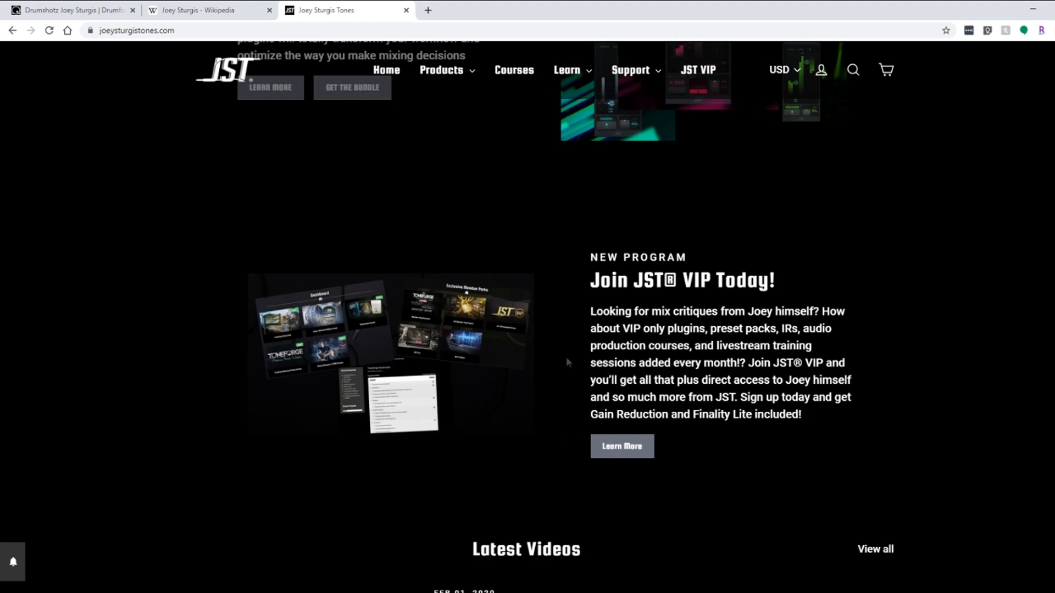
pyautogui.scroll(-5, 547, 361)
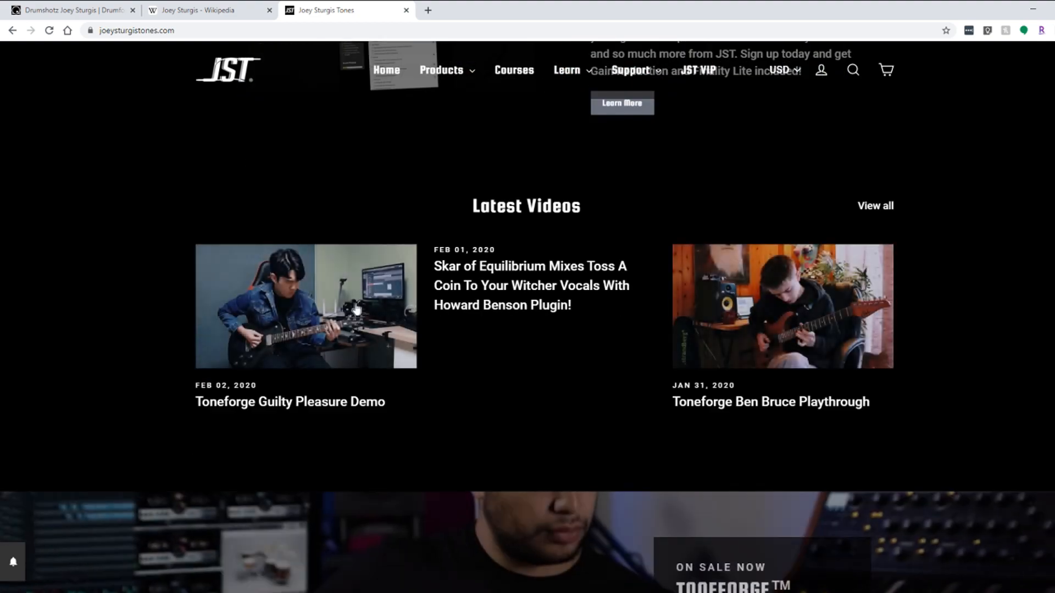
pyautogui.scroll(-5, 632, 341)
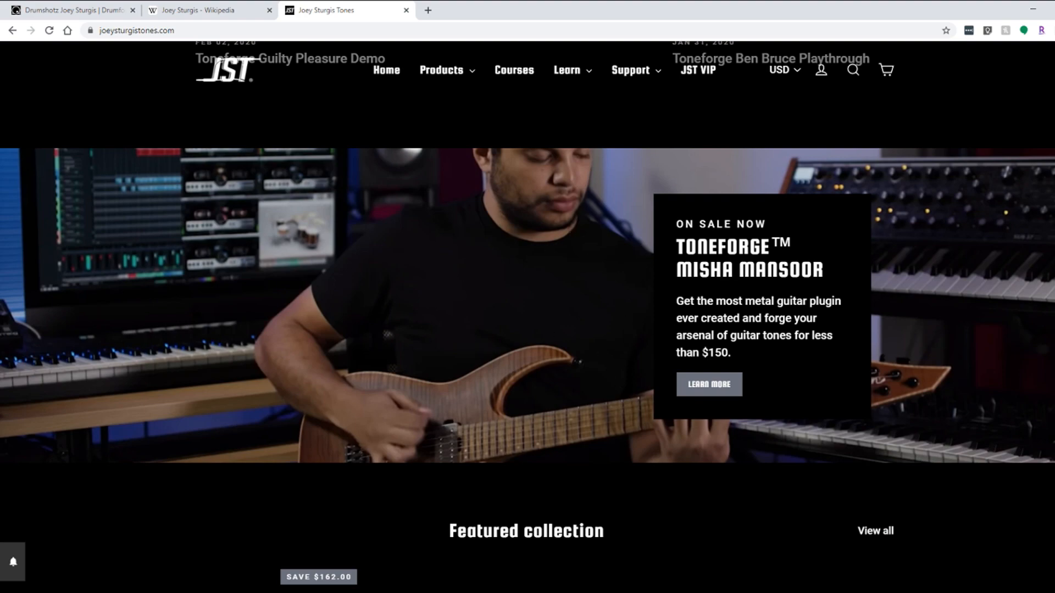
pyautogui.scroll(-6, 702, 355)
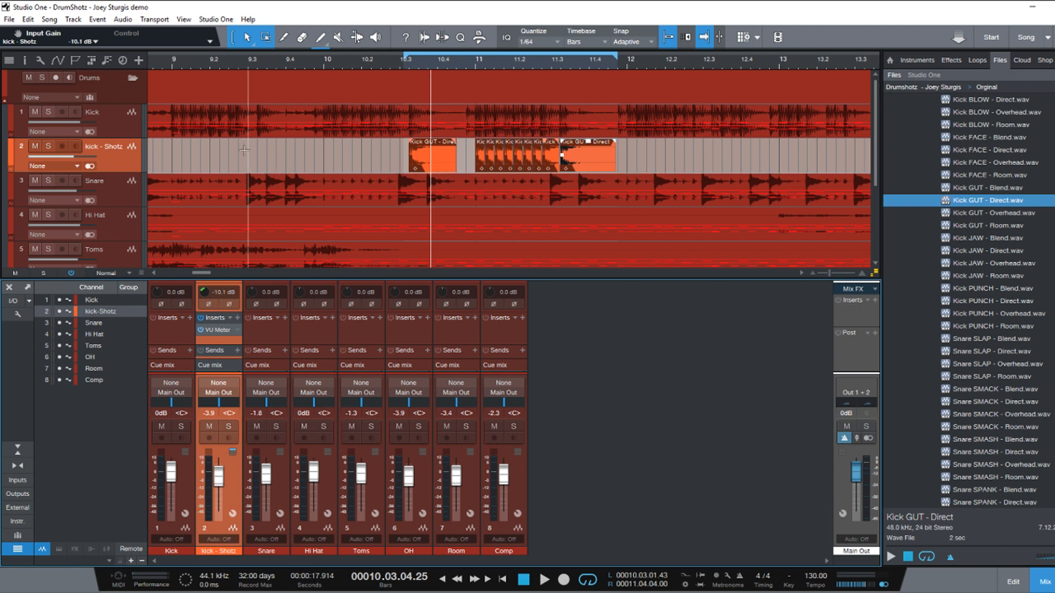
# Step: Mute the kick-Shotz track and play the drums from the song's beginning to hear them without the added kick samples
pyautogui.click(35, 147)
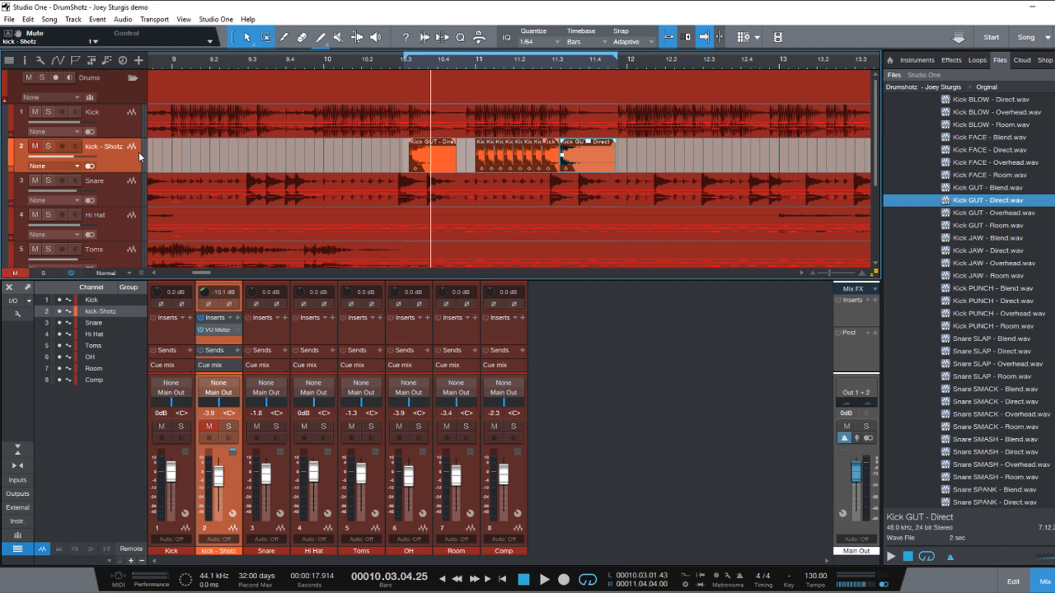
pyautogui.press('Home')
pyautogui.press('space')
pyautogui.moveTo(341, 63); pyautogui.dragTo(346, 16)
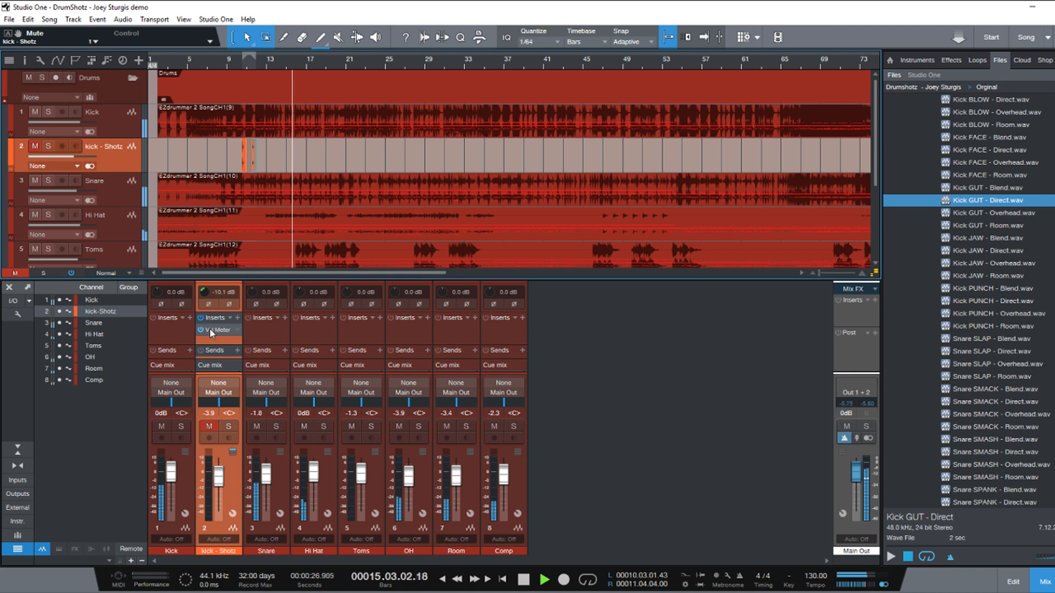
pyautogui.press('space')
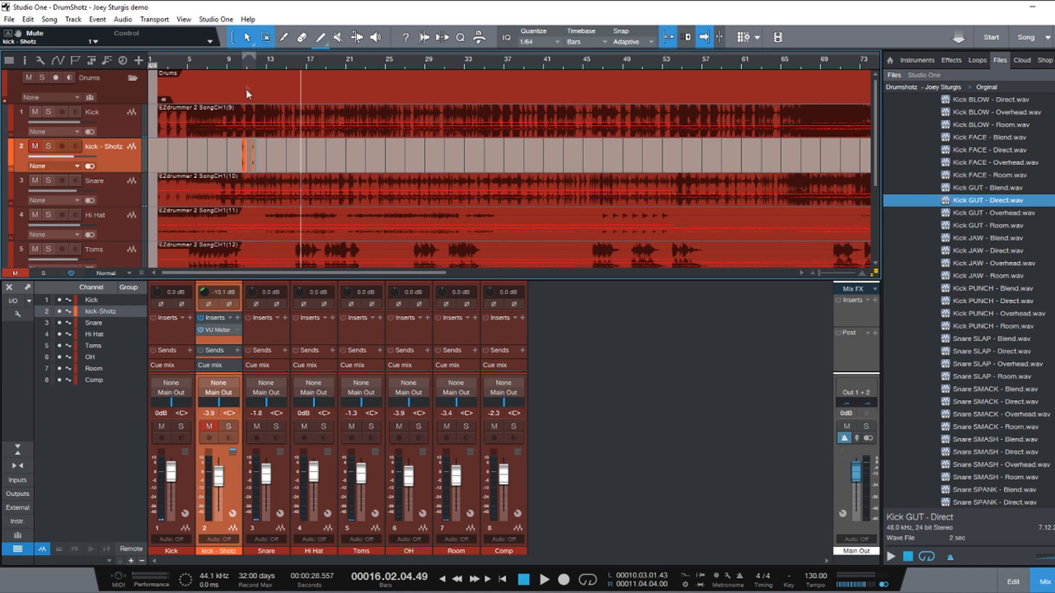
# Step: Examine up close how the first Kick GUT - Direct sample near bar 10.3 lines up with the original kick waveform
pyautogui.moveTo(246, 64); pyautogui.dragTo(351, 124)
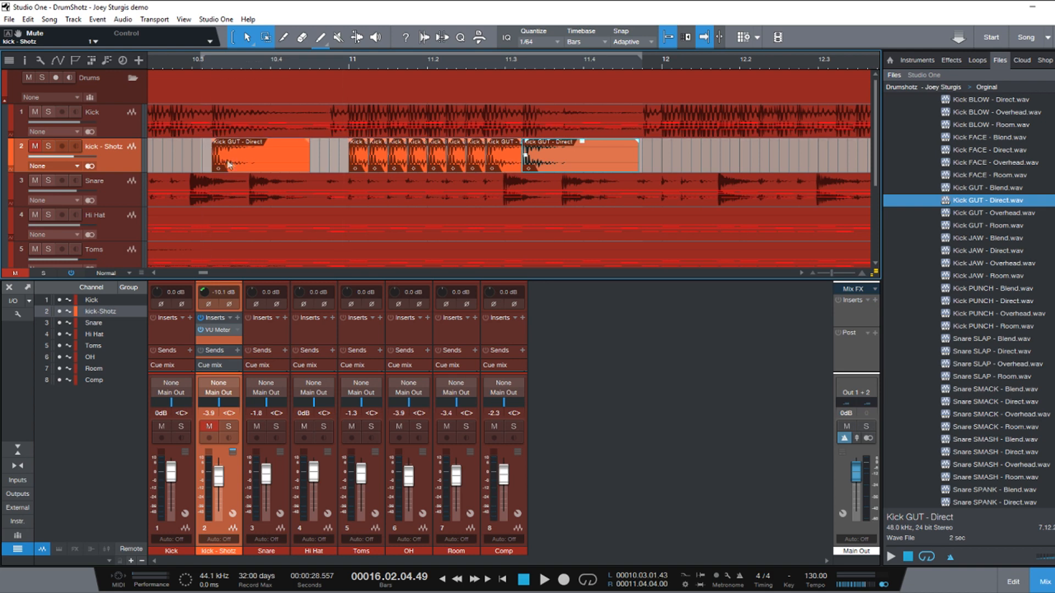
pyautogui.moveTo(217, 62); pyautogui.dragTo(280, 109)
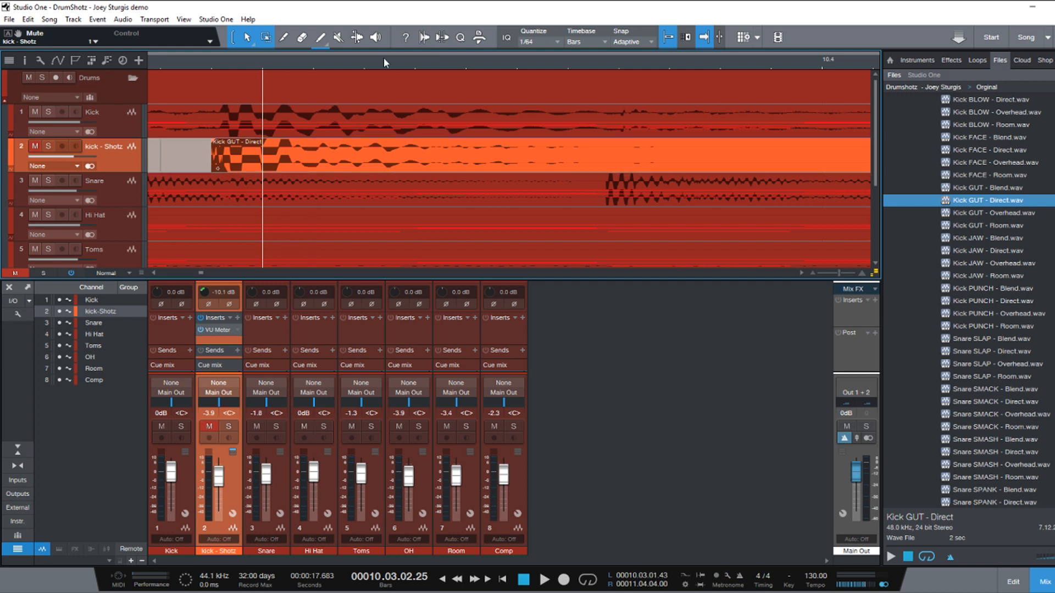
pyautogui.moveTo(299, 62); pyautogui.dragTo(355, 38)
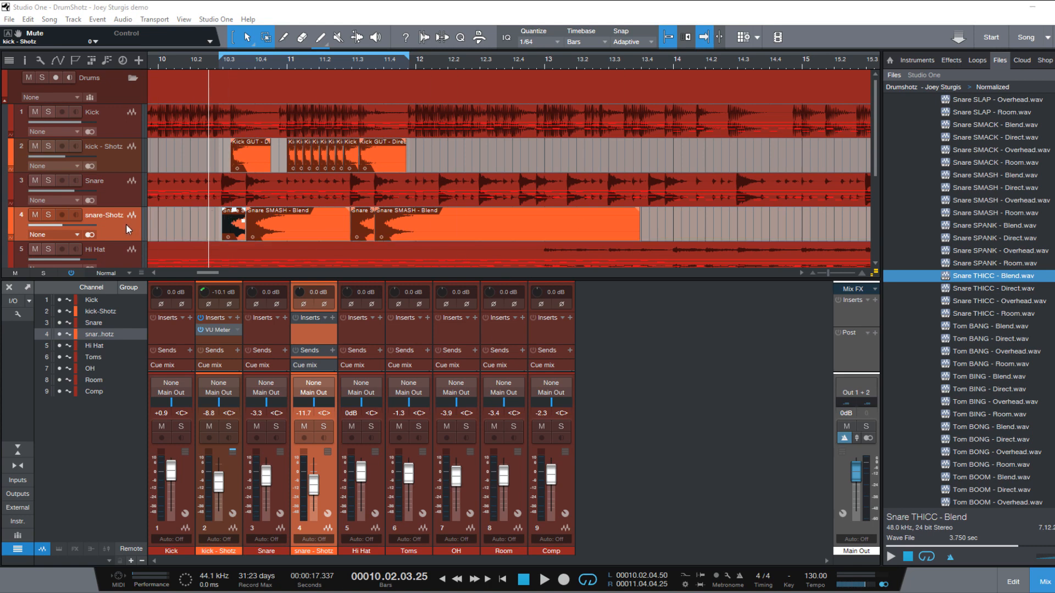
# Step: Play the looped section around bars 10 to 11 and solo the Snare and snare-Shotz tracks
pyautogui.scroll(-1, 127, 223)
pyautogui.click(541, 580)
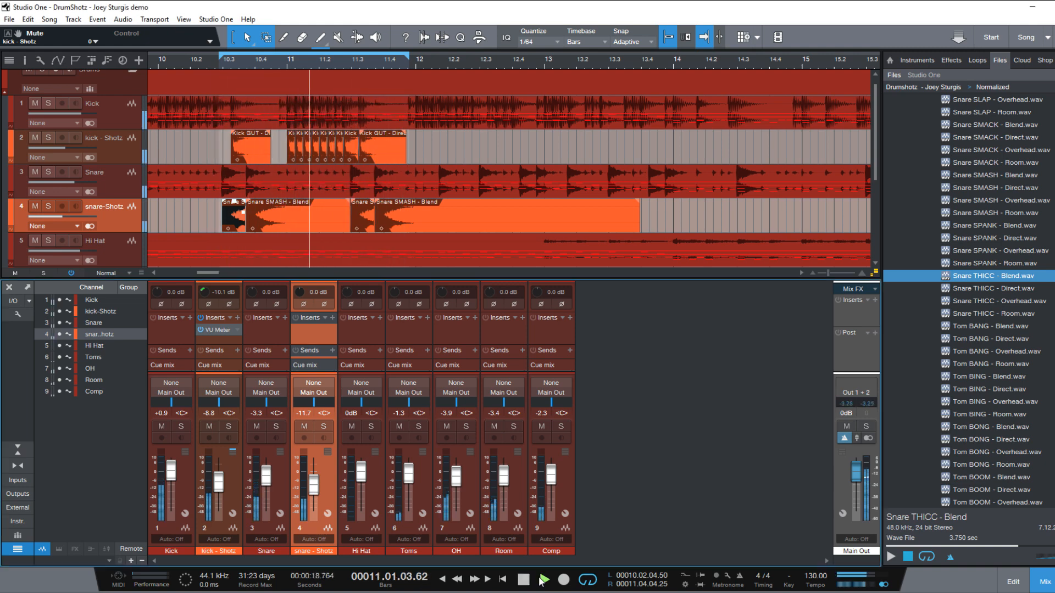
pyautogui.click(319, 427)
pyautogui.click(277, 426)
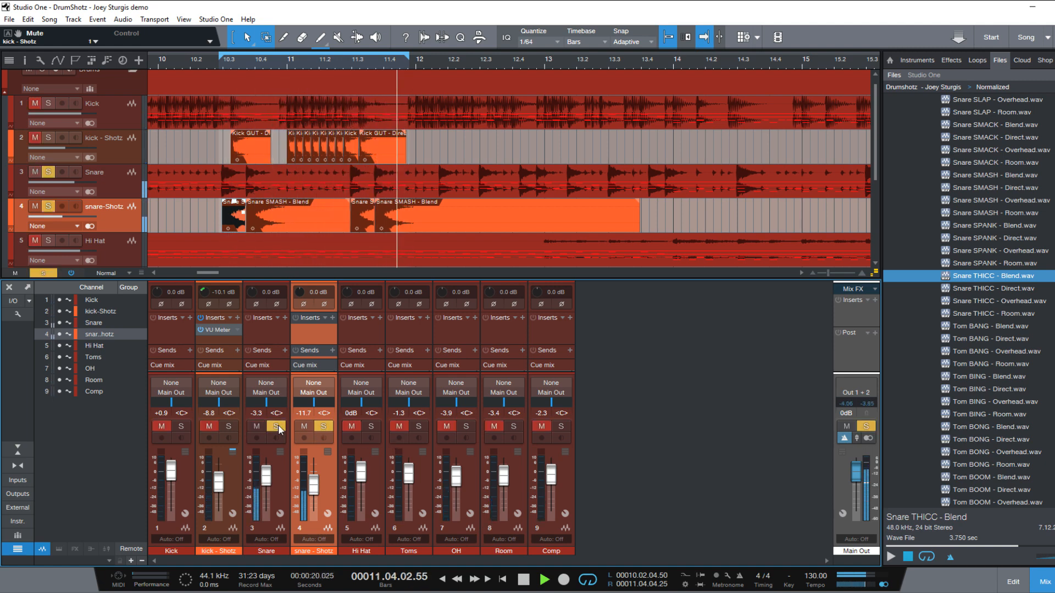
# Step: Pull the snare-Shotz volume down to silence, bring it up to -11.2 dB to blend with the Snare, and stop playback
pyautogui.moveTo(314, 487); pyautogui.dragTo(315, 521)
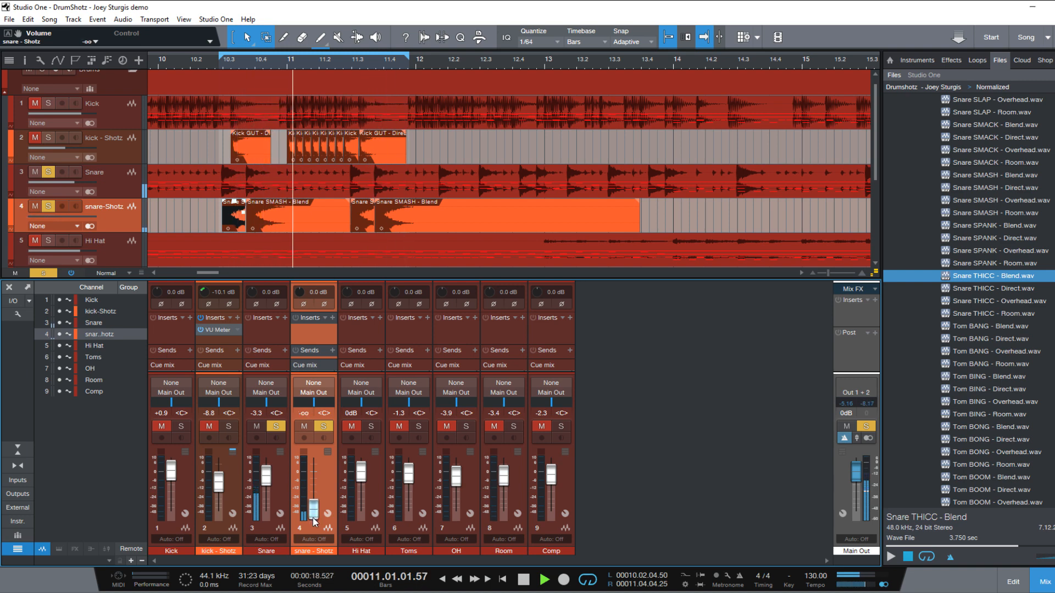
pyautogui.moveTo(313, 512); pyautogui.dragTo(317, 486)
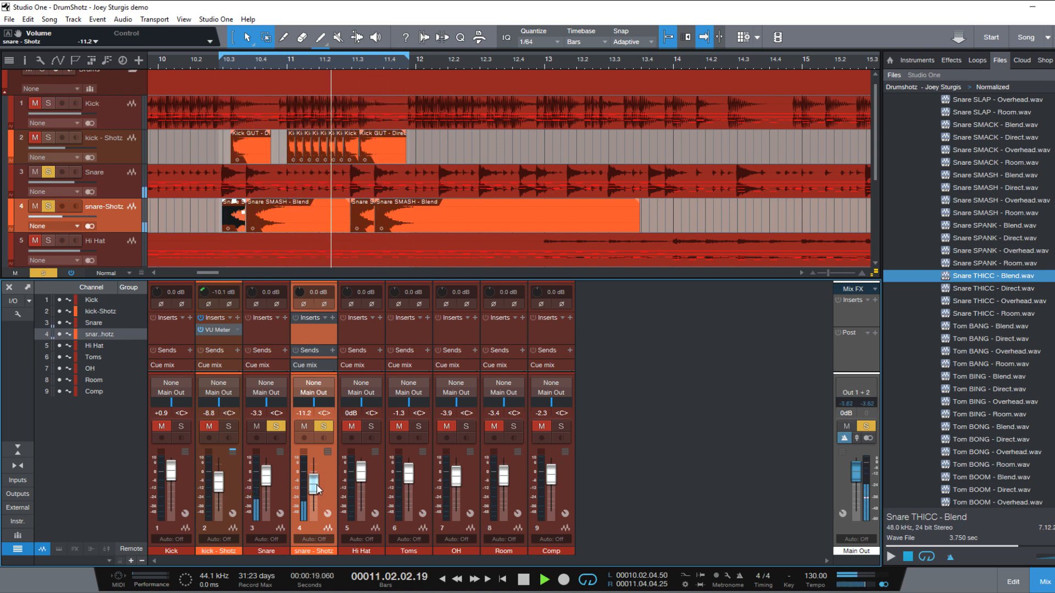
pyautogui.press('space')
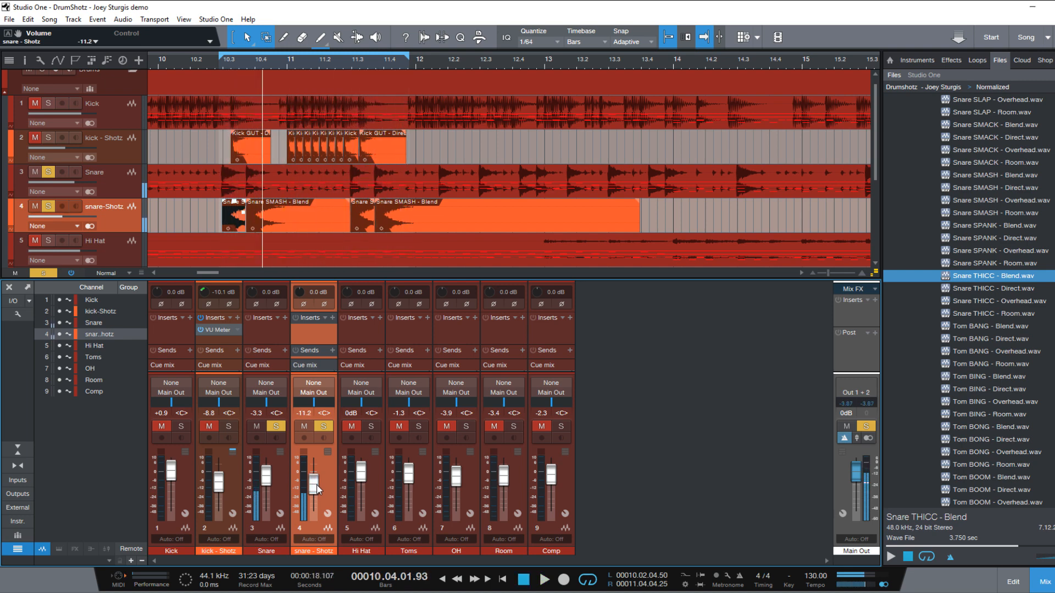
# Step: Add the Kick and kick-Shotz tracks to the soloed snares and resume playback of the loop
pyautogui.click(228, 427)
pyautogui.click(182, 424)
pyautogui.press('space')
pyautogui.click(182, 427)
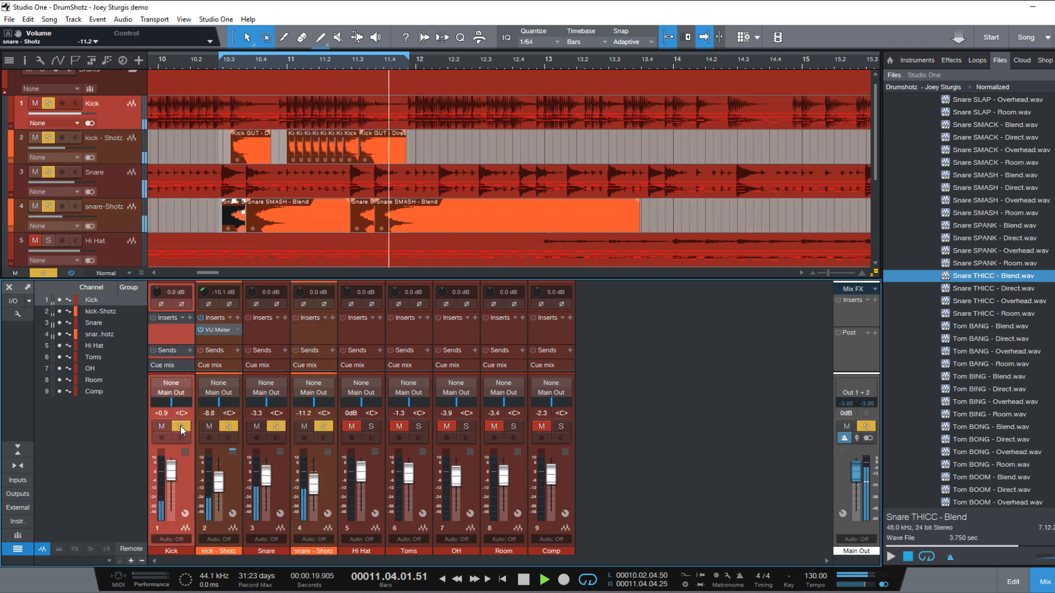
# Step: Compare the loop with kick-Shotz muted and unmuted, and set the kick-Shotz volume to -4.4 dB
pyautogui.click(211, 427)
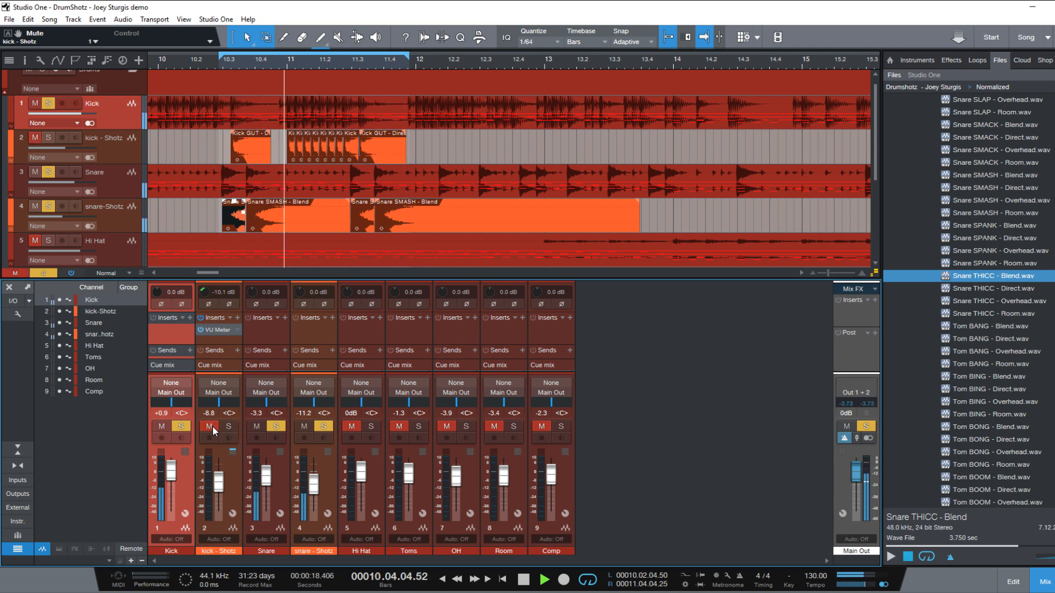
pyautogui.click(212, 426)
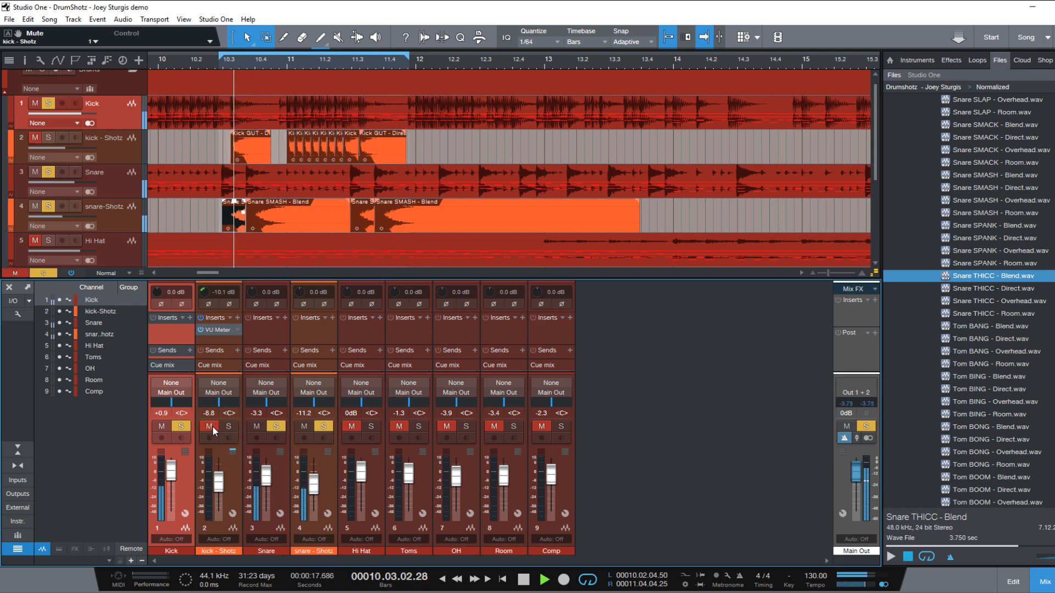
pyautogui.moveTo(218, 477); pyautogui.dragTo(229, 480)
# Step: Compare the blend during playback by briefly muting the Kick, Snare and snare-Shotz tracks in turn
pyautogui.click(162, 427)
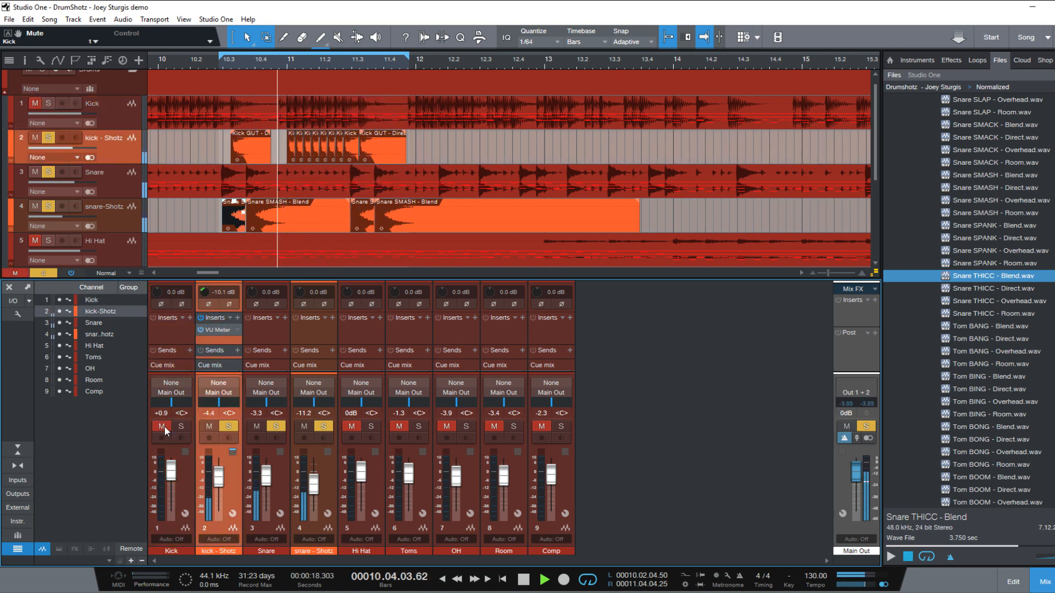
pyautogui.click(161, 427)
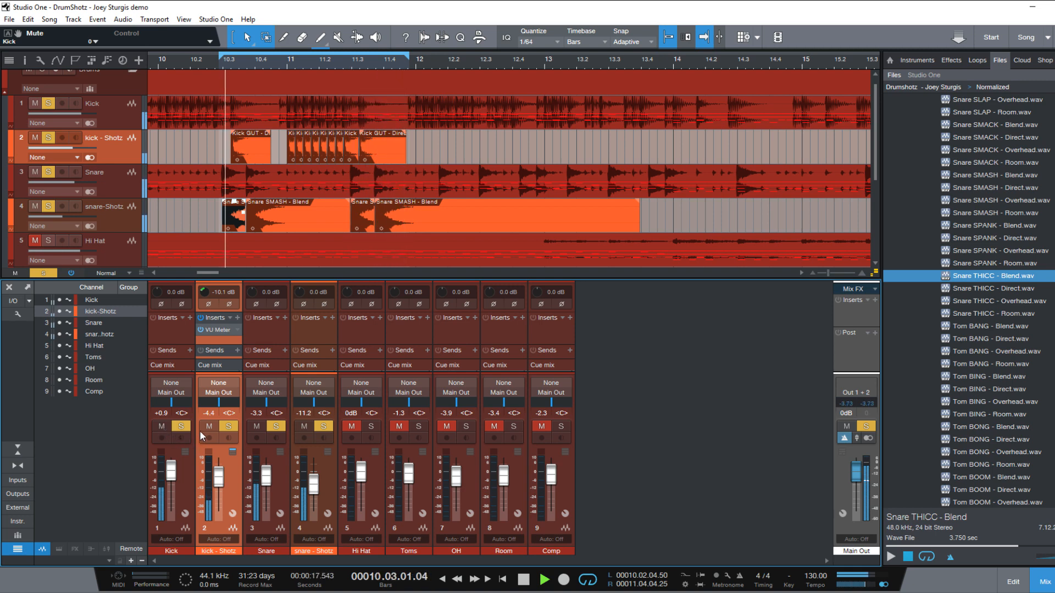
pyautogui.click(257, 427)
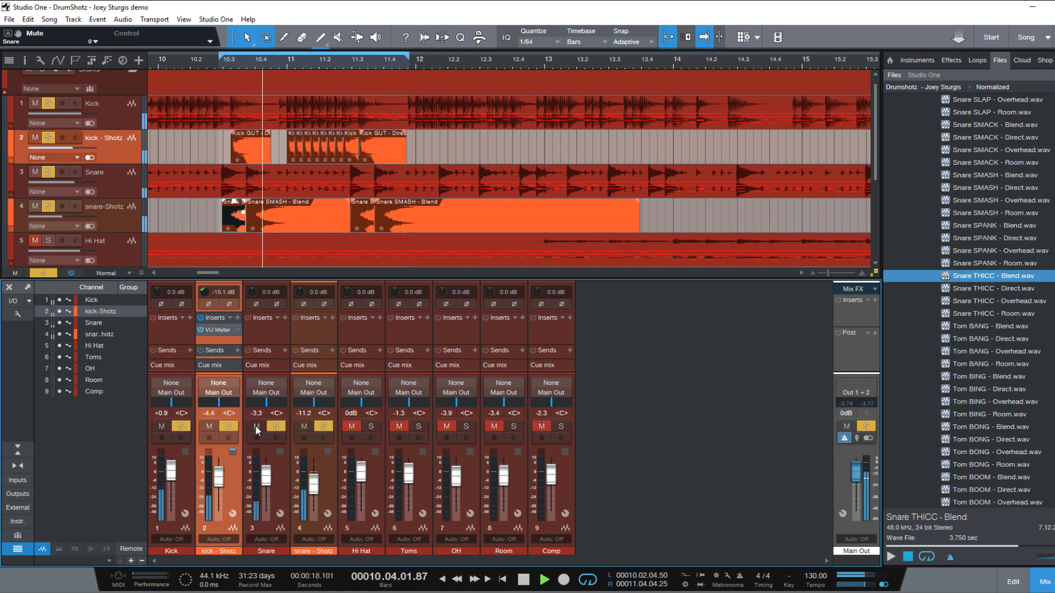
pyautogui.click(304, 426)
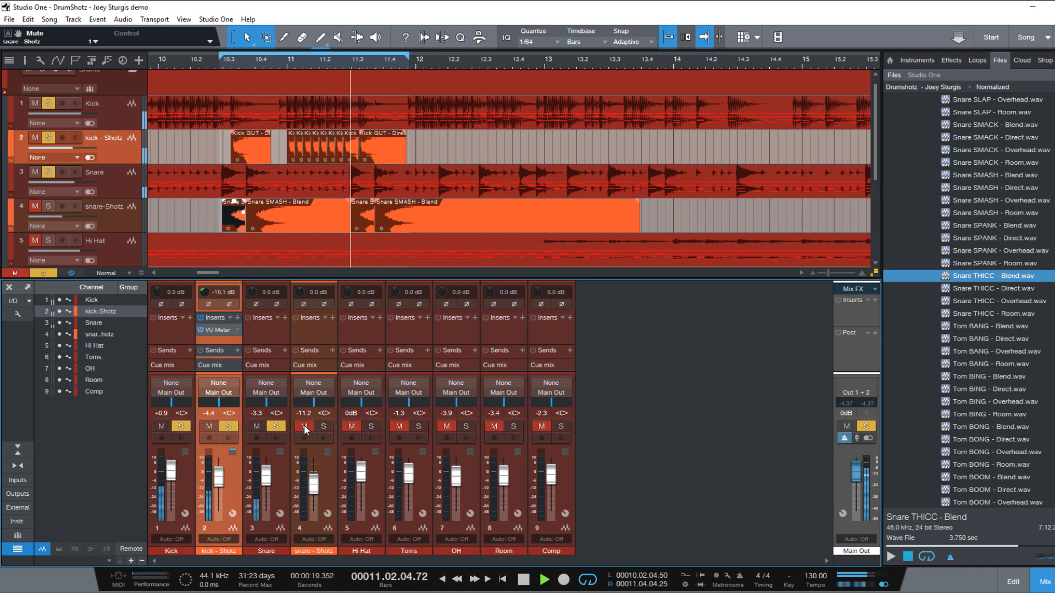
pyautogui.click(305, 426)
# Step: Set the snare-Shotz volume to -8.7 dB, clear all solos to hear the full kit, and stop playback
pyautogui.moveTo(313, 486); pyautogui.dragTo(313, 483)
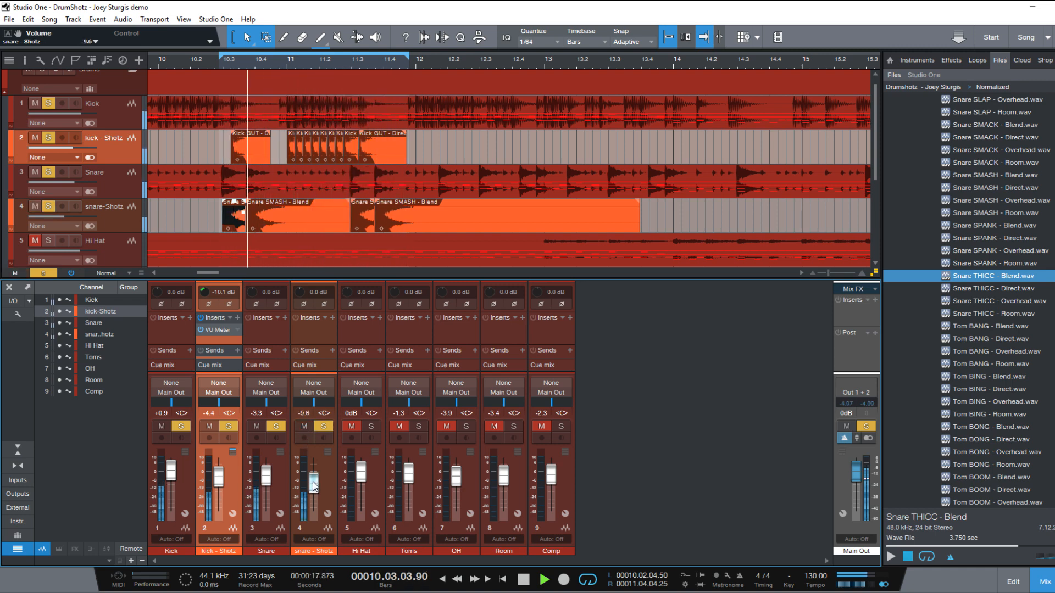
pyautogui.click(42, 273)
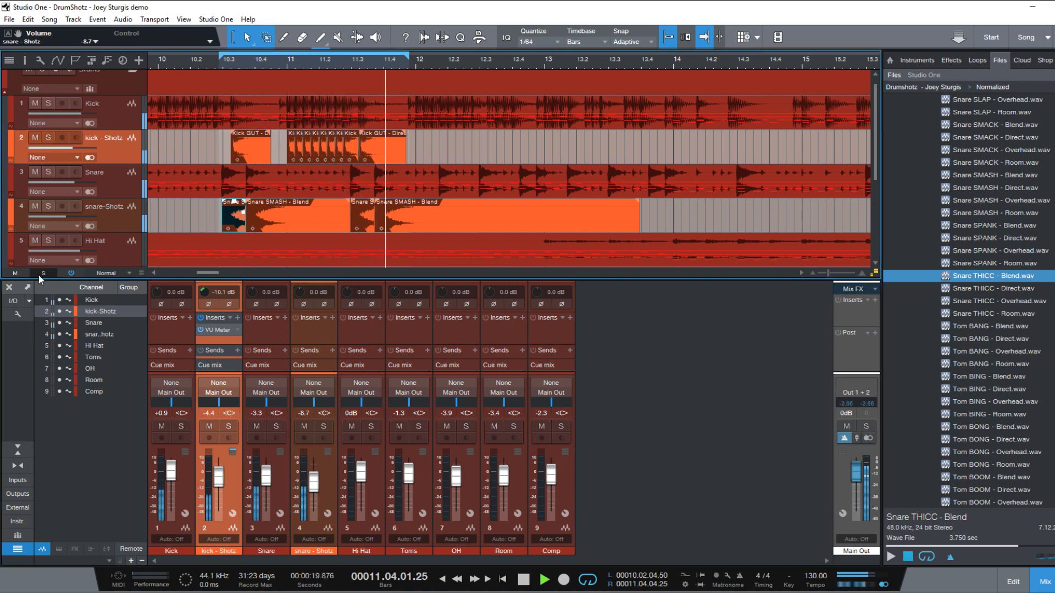
pyautogui.press('space')
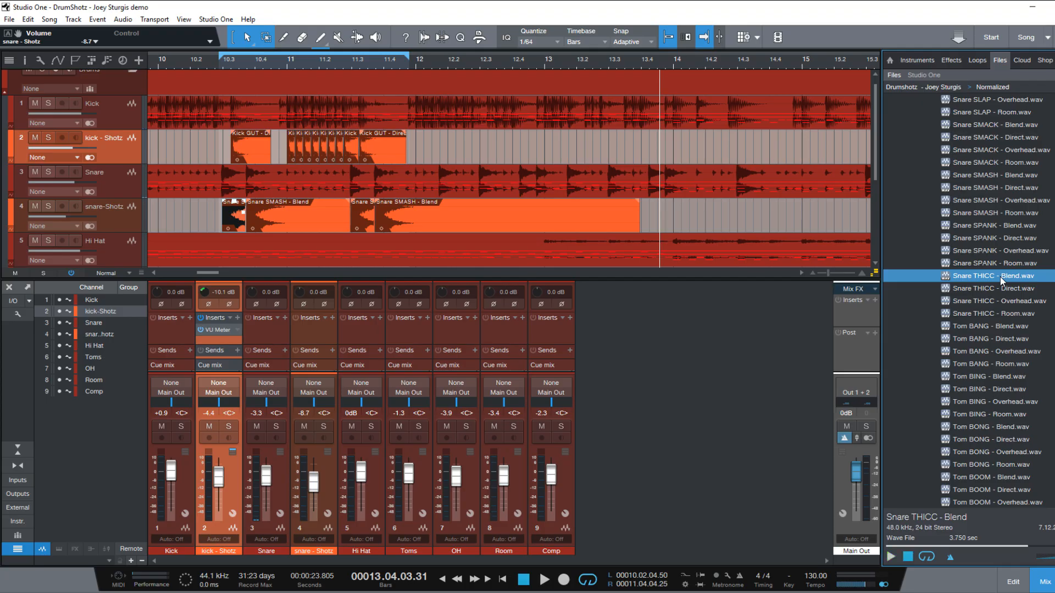
# Step: Audition the Tom BONG and BOOM samples and the Snare SMACK, SMASH, SPANK, THICC and SLAP blend samples
pyautogui.click(984, 427)
pyautogui.click(984, 477)
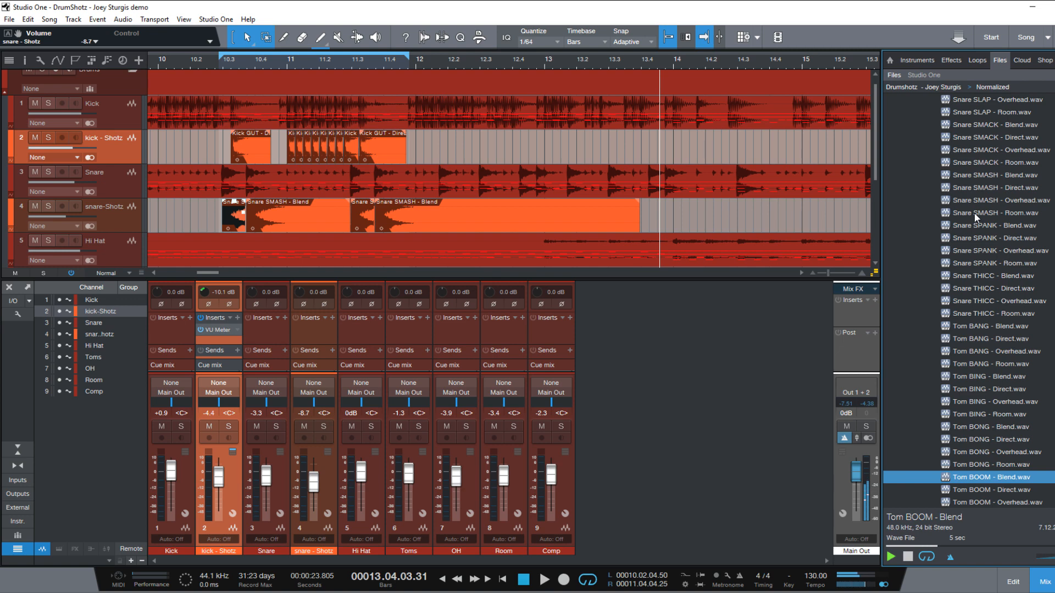
pyautogui.click(980, 125)
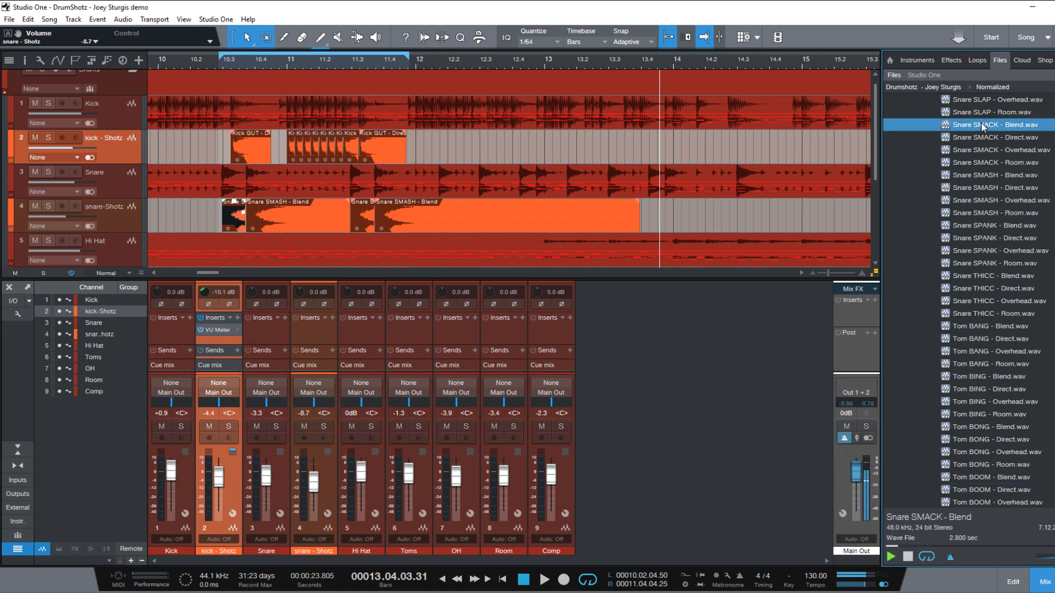
pyautogui.click(981, 176)
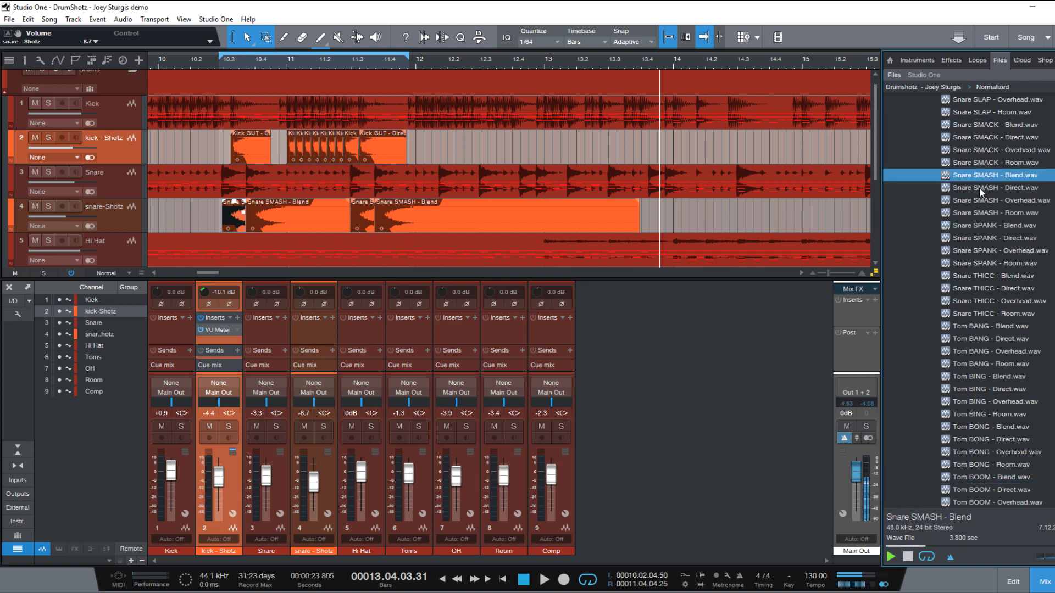
pyautogui.click(983, 225)
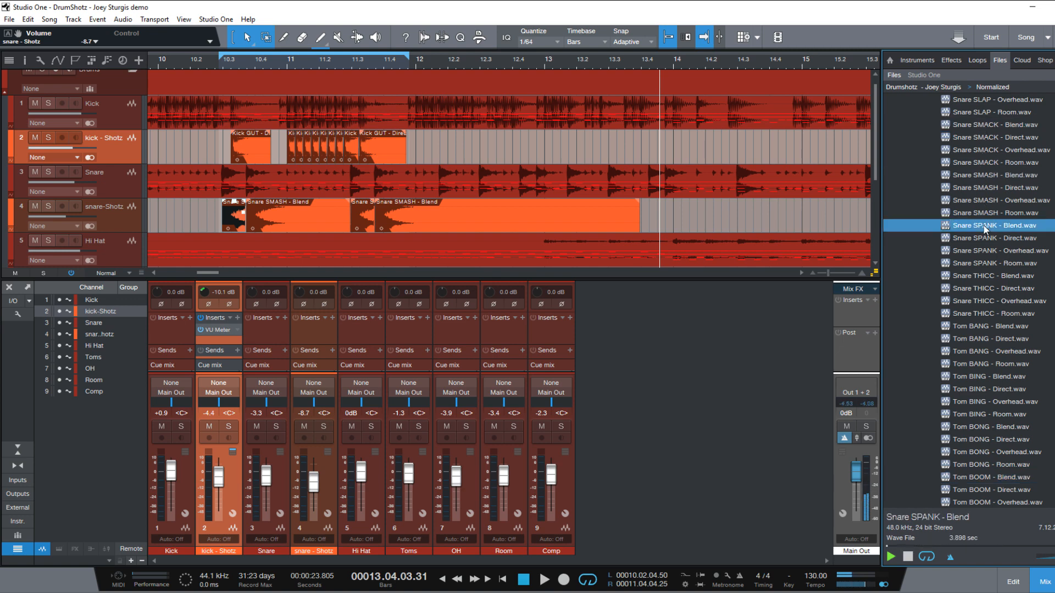
pyautogui.click(983, 276)
pyautogui.scroll(3, 981, 275)
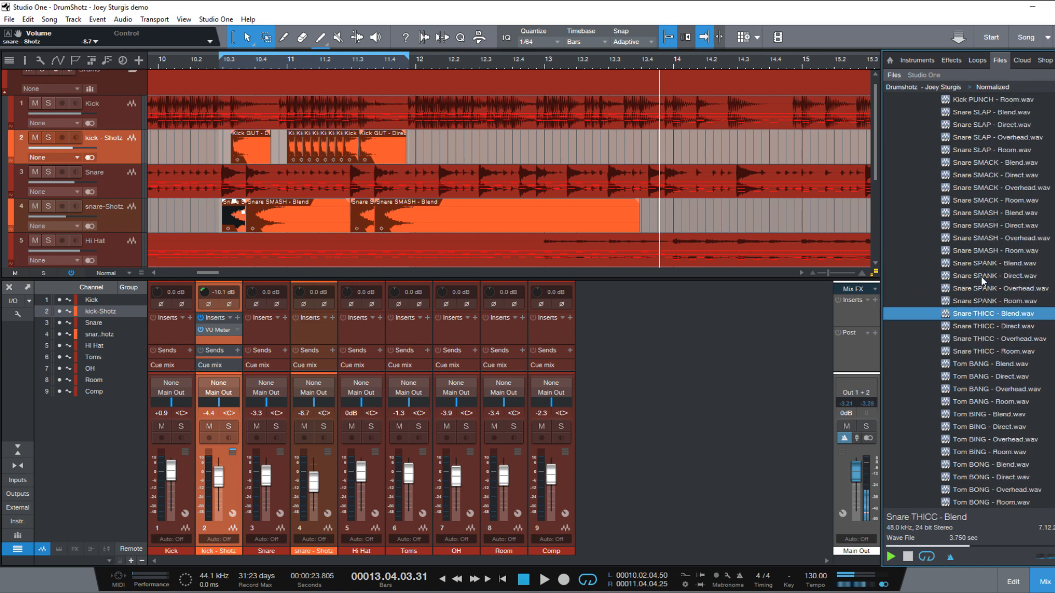
pyautogui.click(987, 150)
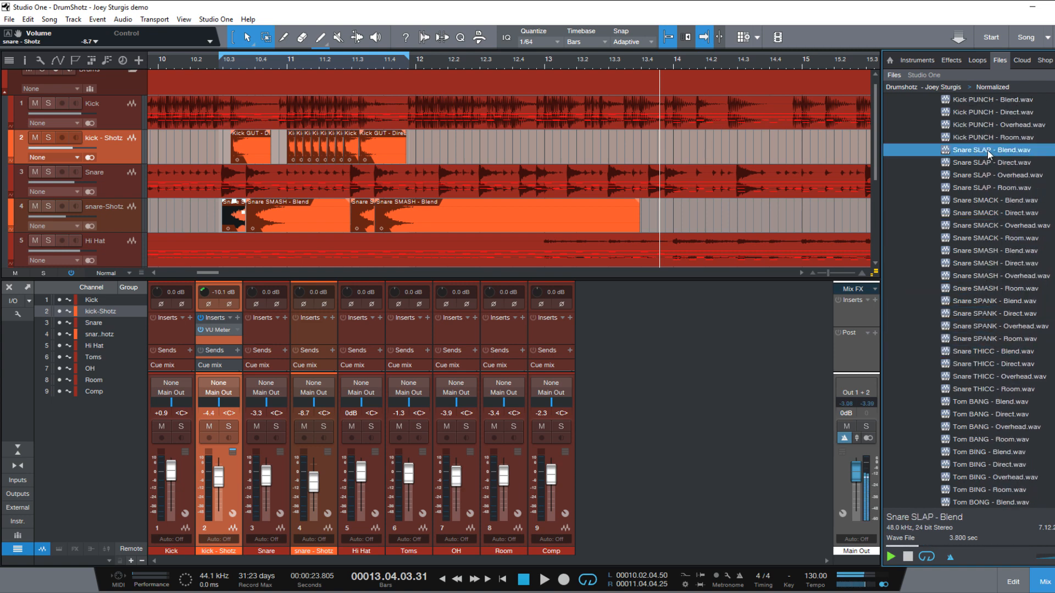
# Step: Audition the Kick FACE, GUT and JAW blend samples and check the pack's Normalized folder
pyautogui.scroll(6, 987, 150)
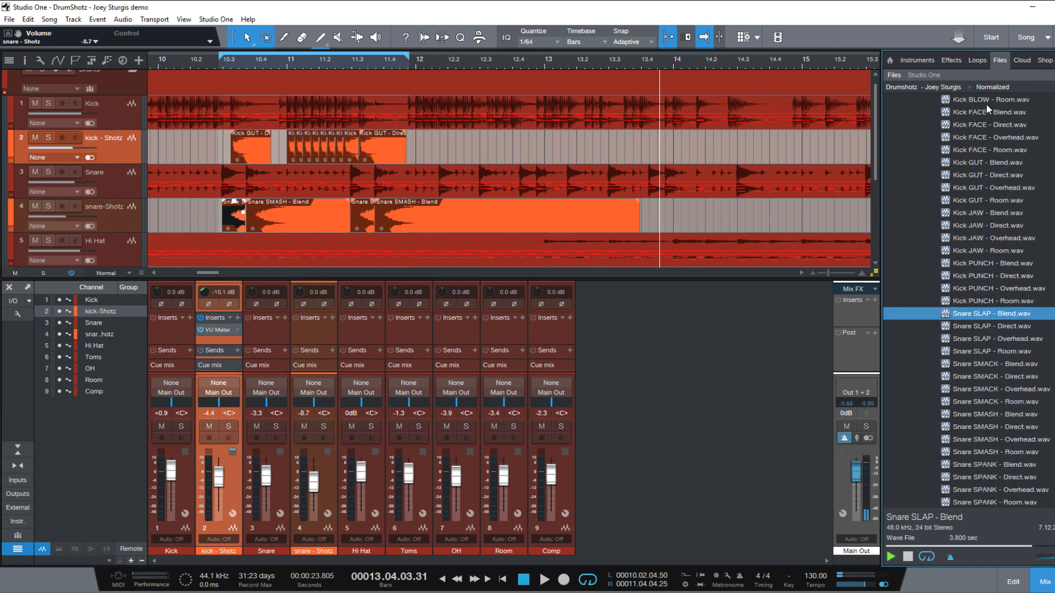
pyautogui.click(980, 112)
pyautogui.click(979, 162)
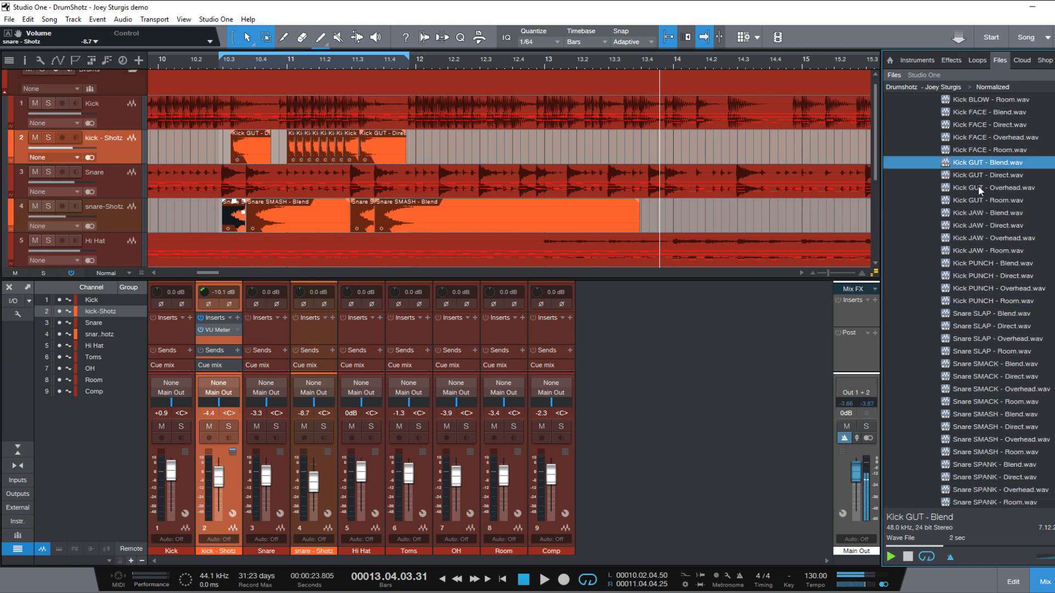
pyautogui.click(977, 213)
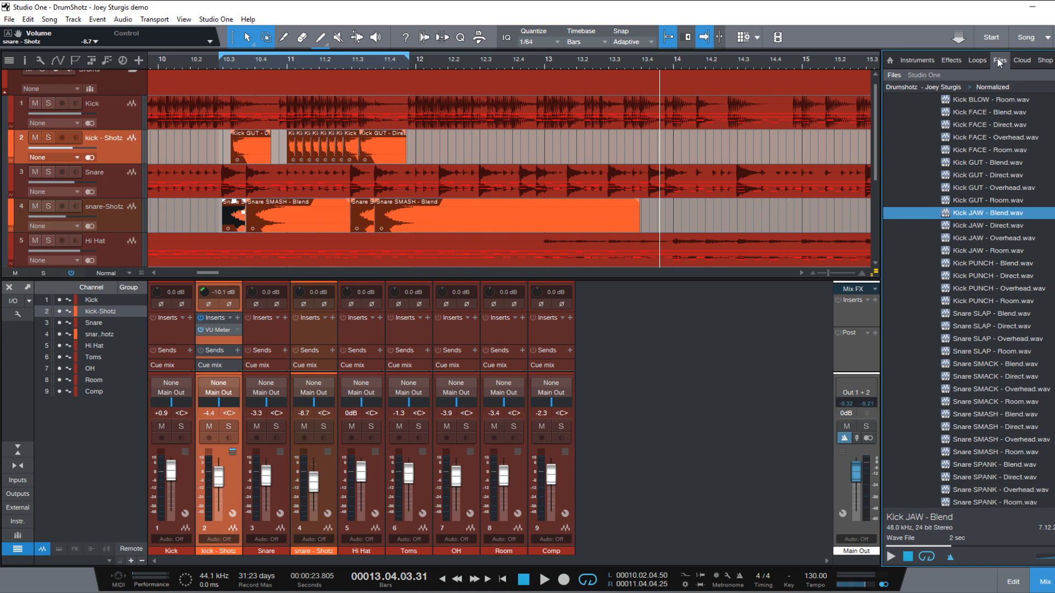
pyautogui.scroll(2, 959, 147)
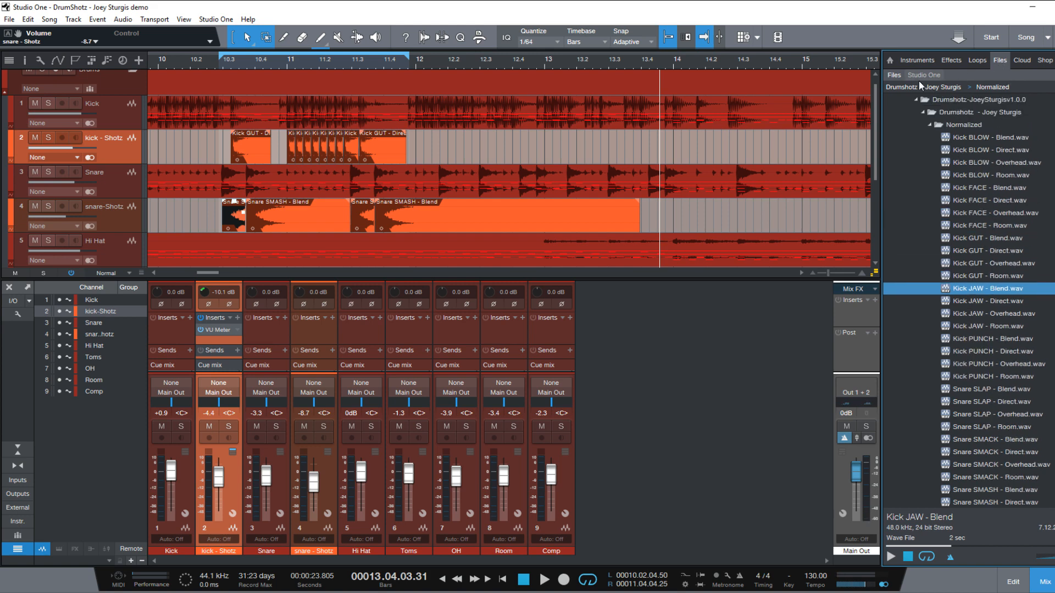
pyautogui.click(928, 123)
pyautogui.click(931, 137)
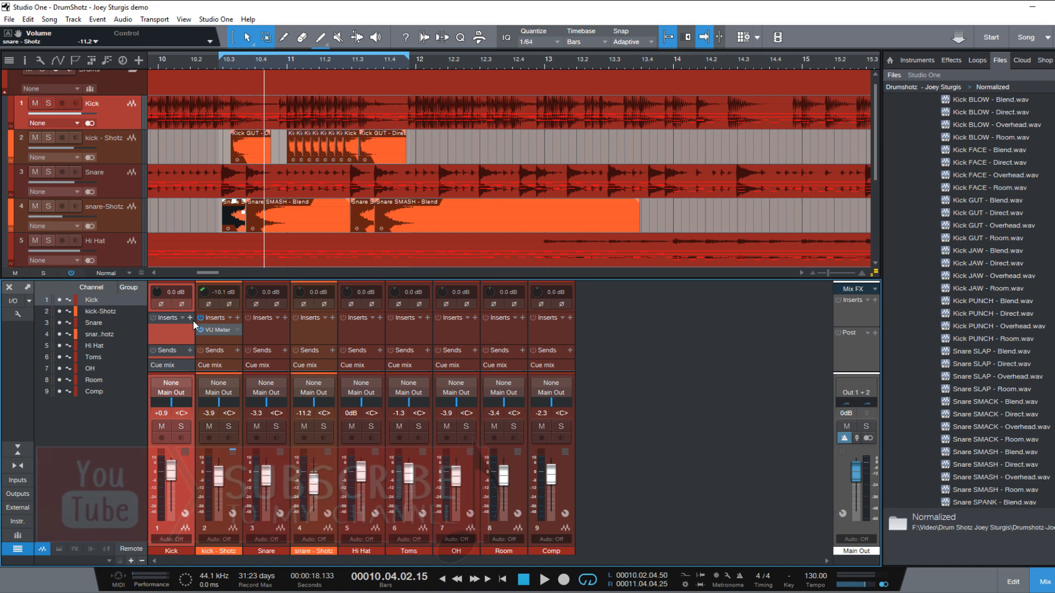
# Step: Insert Steven Slate's Trigger_2 plug-in on the Kick channel and move its window fully into view
pyautogui.click(189, 318)
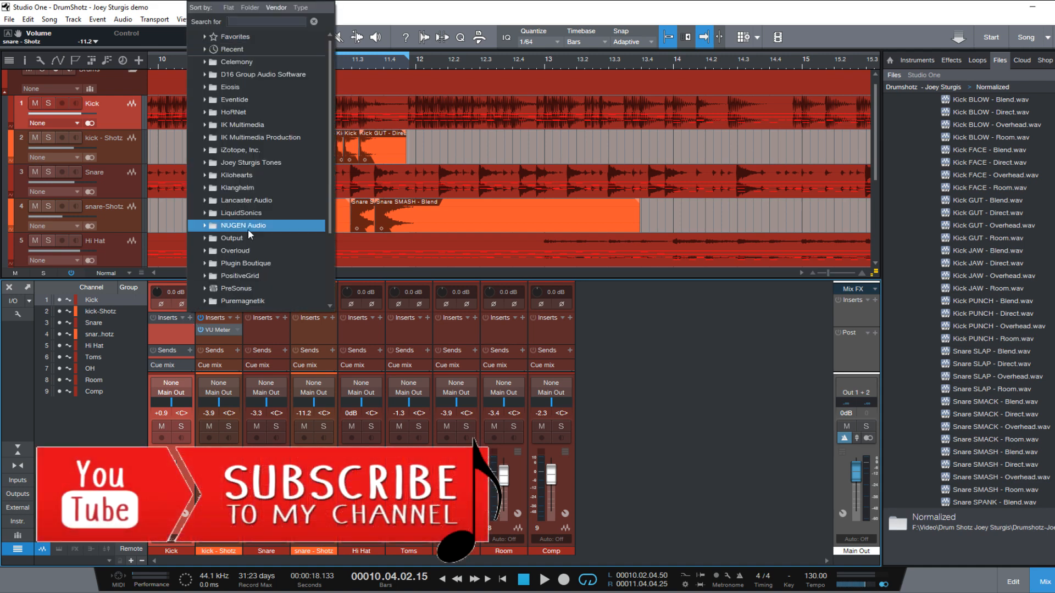
pyautogui.scroll(-3, 246, 199)
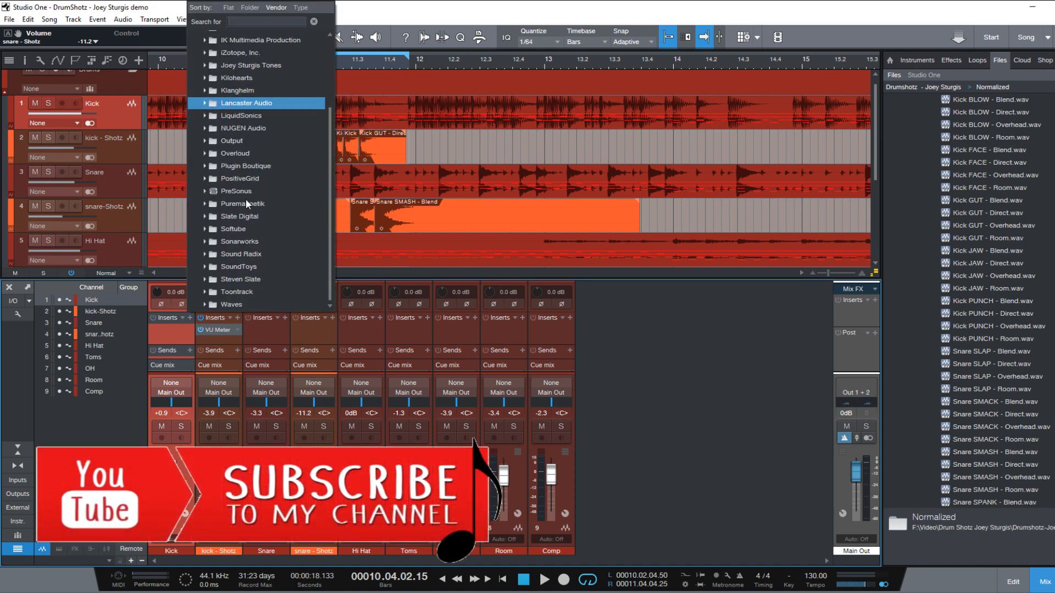
pyautogui.click(242, 284)
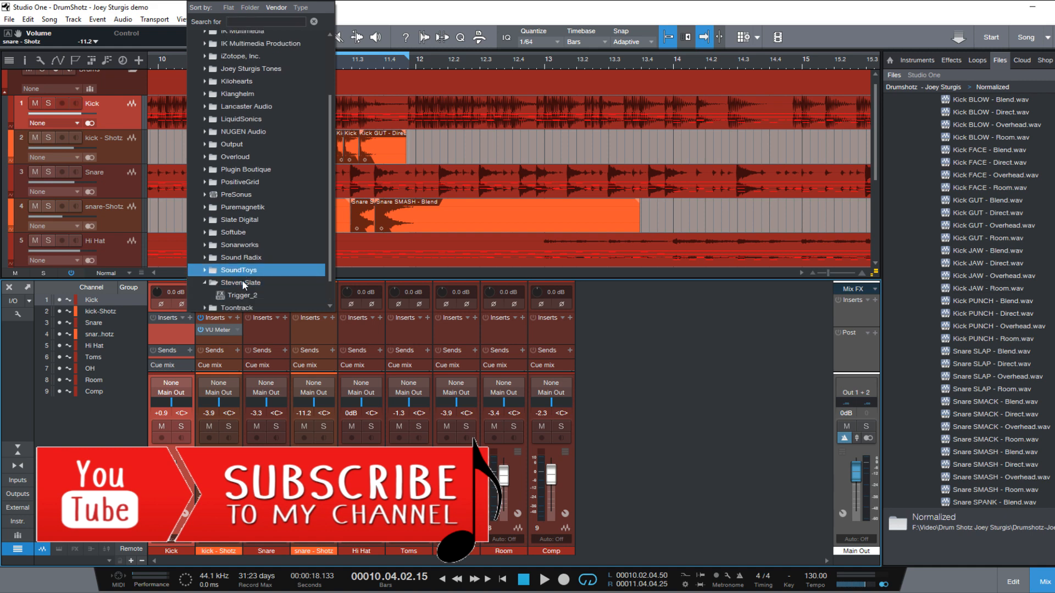
pyautogui.doubleClick(242, 295)
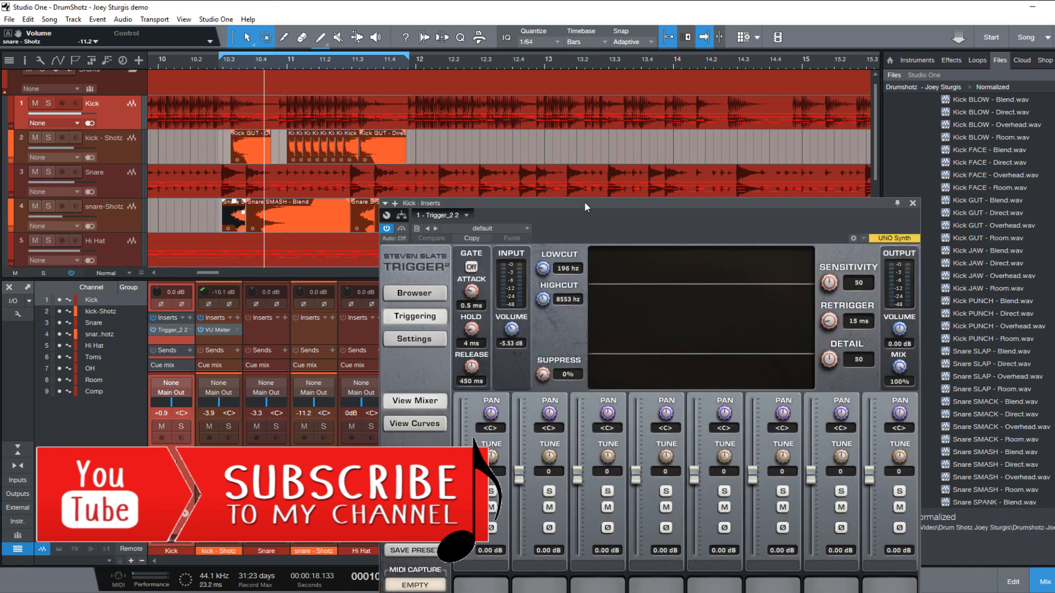
pyautogui.moveTo(585, 202); pyautogui.dragTo(502, 82)
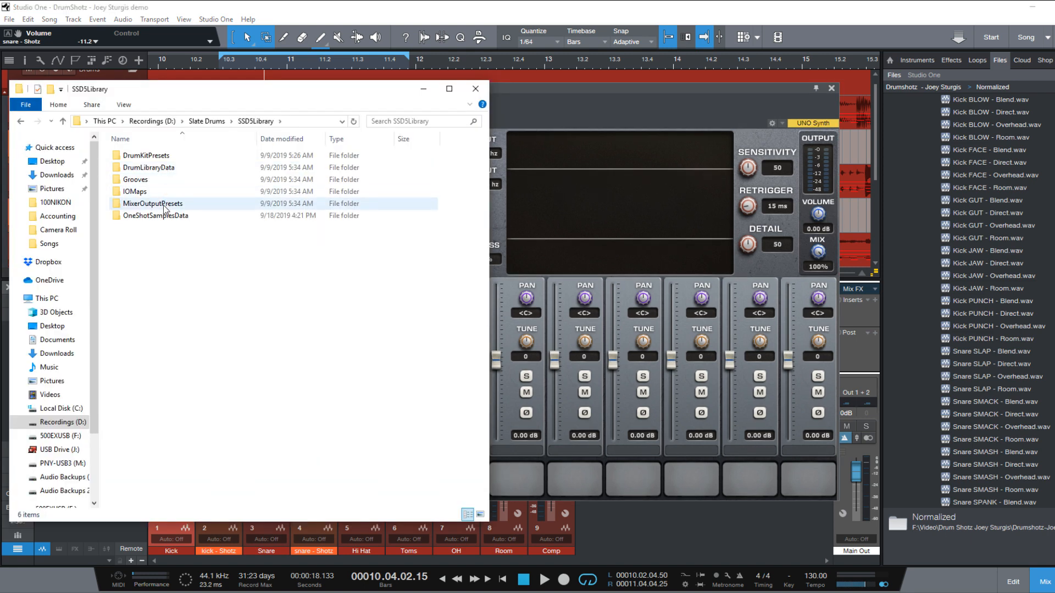
# Step: Paste the copied Drumshotz - Joey Sturgis folder into SSD5Library's OneShotSamplesData folder in File Explorer, and close the window
pyautogui.doubleClick(163, 216)
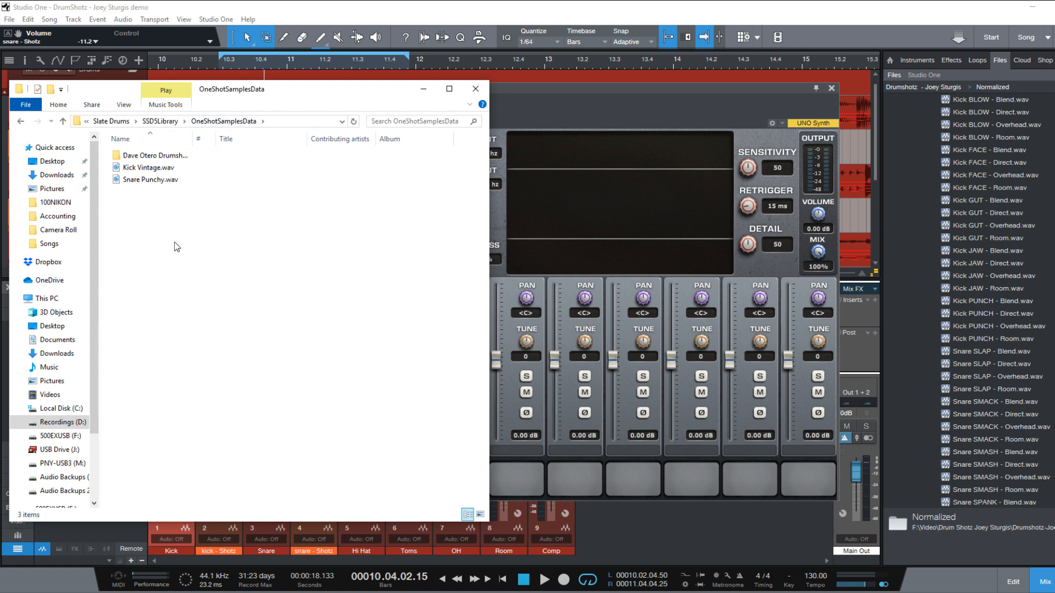
pyautogui.hotkey('ctrl', 'v')
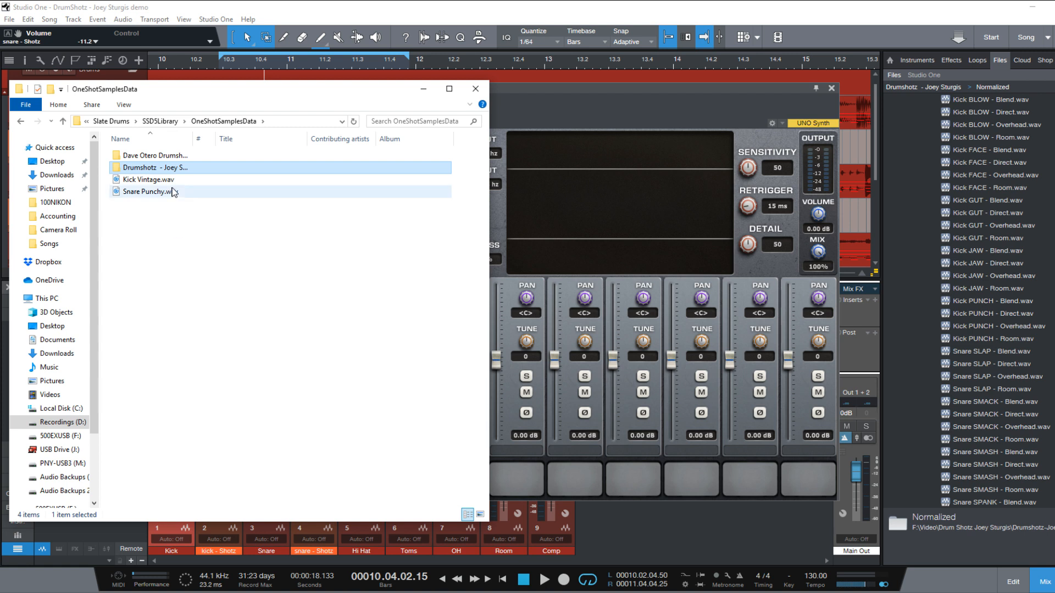
pyautogui.moveTo(192, 139); pyautogui.dragTo(222, 142)
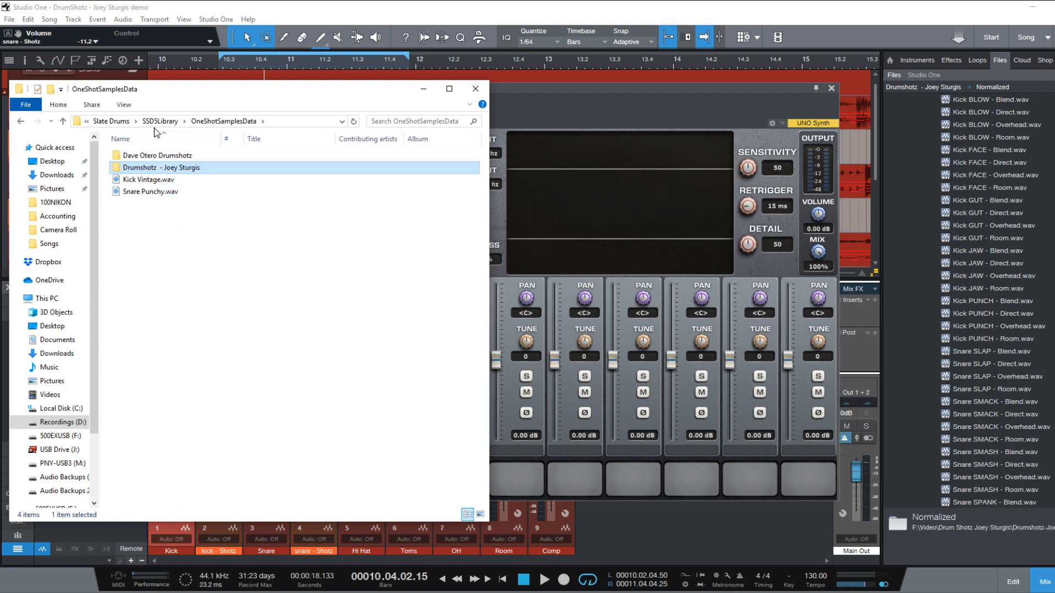
pyautogui.click(475, 89)
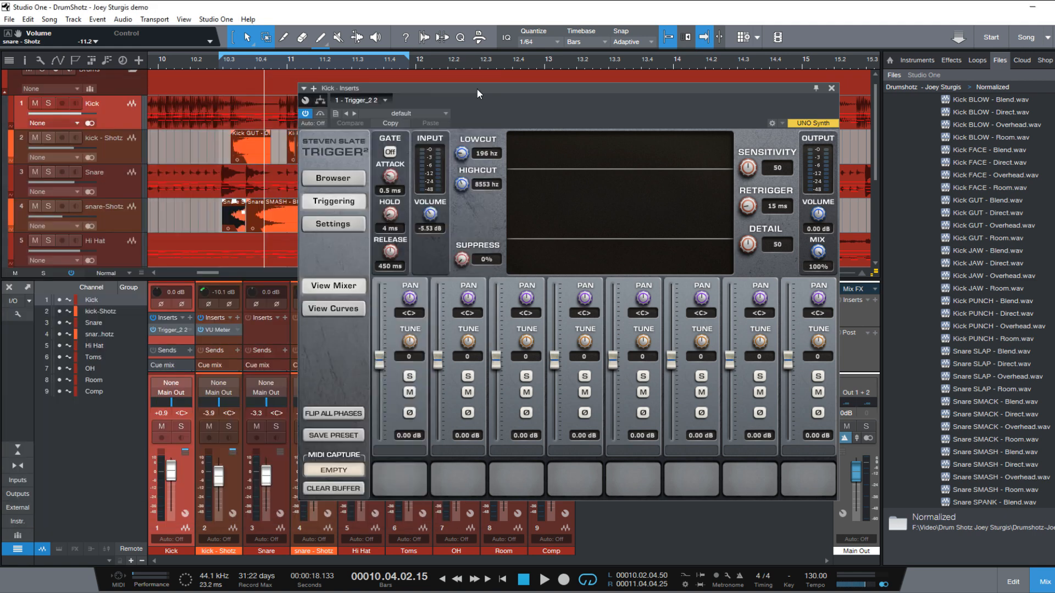
# Step: Load Kick BLOW - Blend.wav from the Drumshotz - Joey Sturgis Normalized folder into Trigger's first slot and show the triggering view
pyautogui.click(345, 180)
pyautogui.click(392, 287)
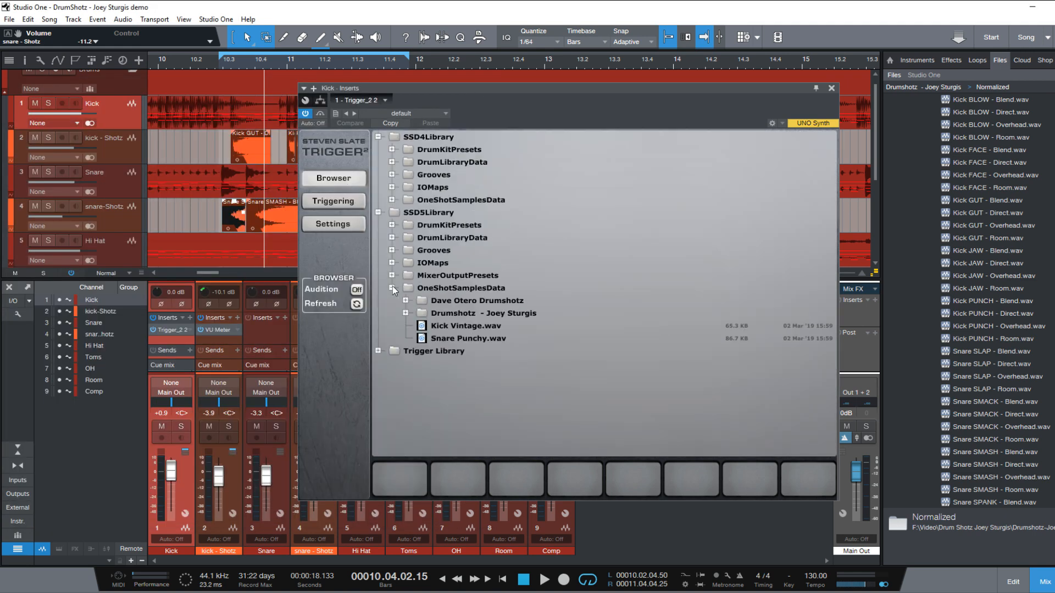
pyautogui.click(406, 312)
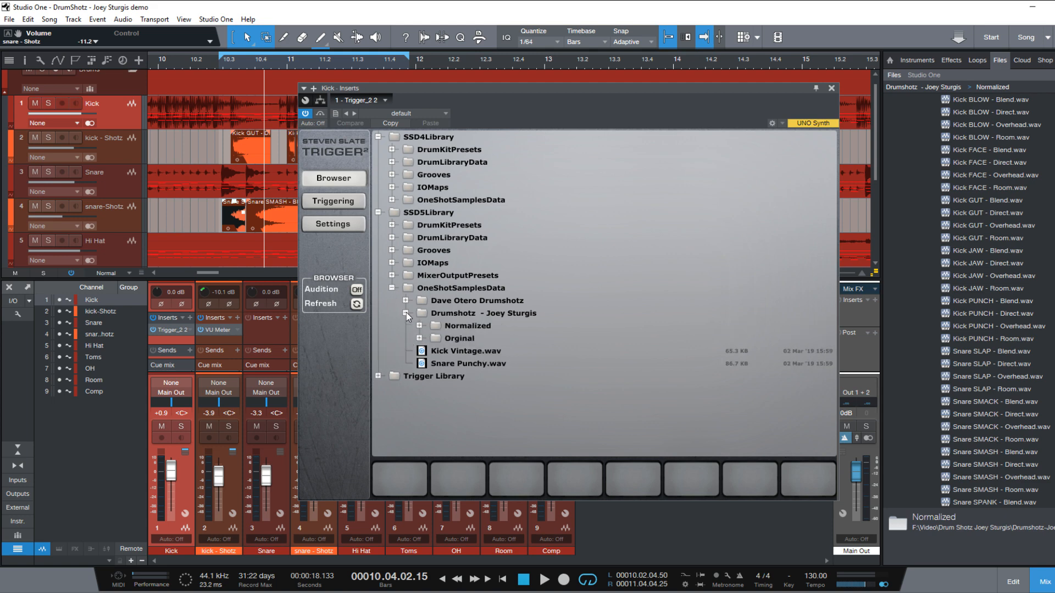
pyautogui.click(419, 326)
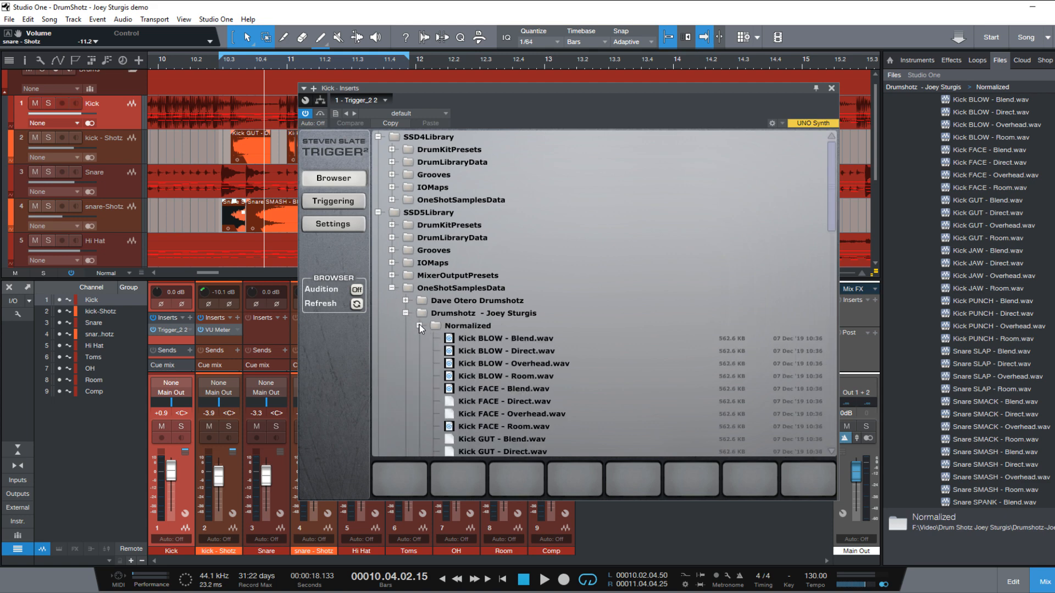
pyautogui.scroll(-4, 651, 313)
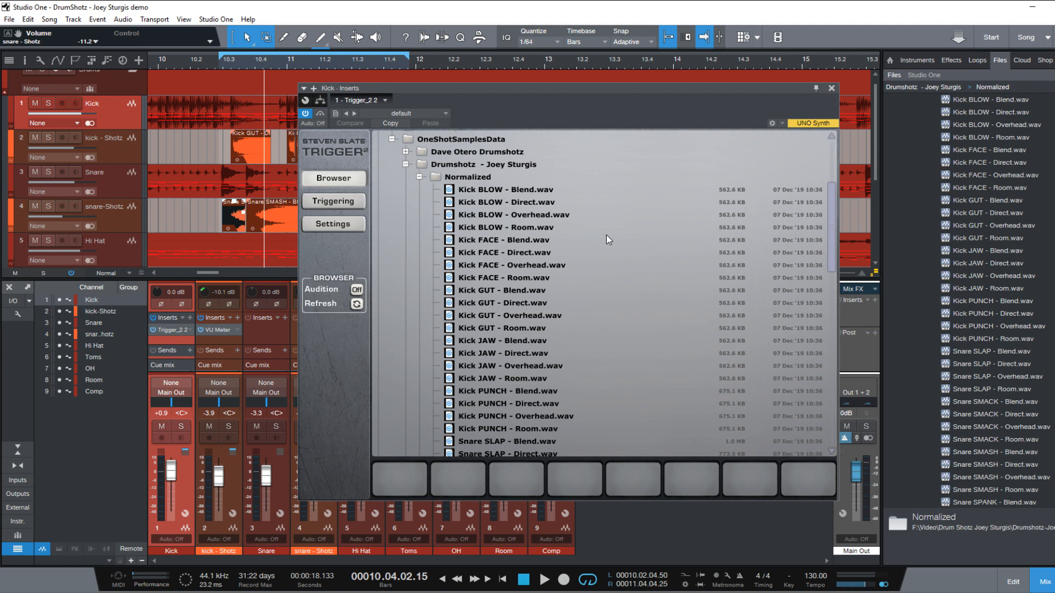
pyautogui.click(531, 189)
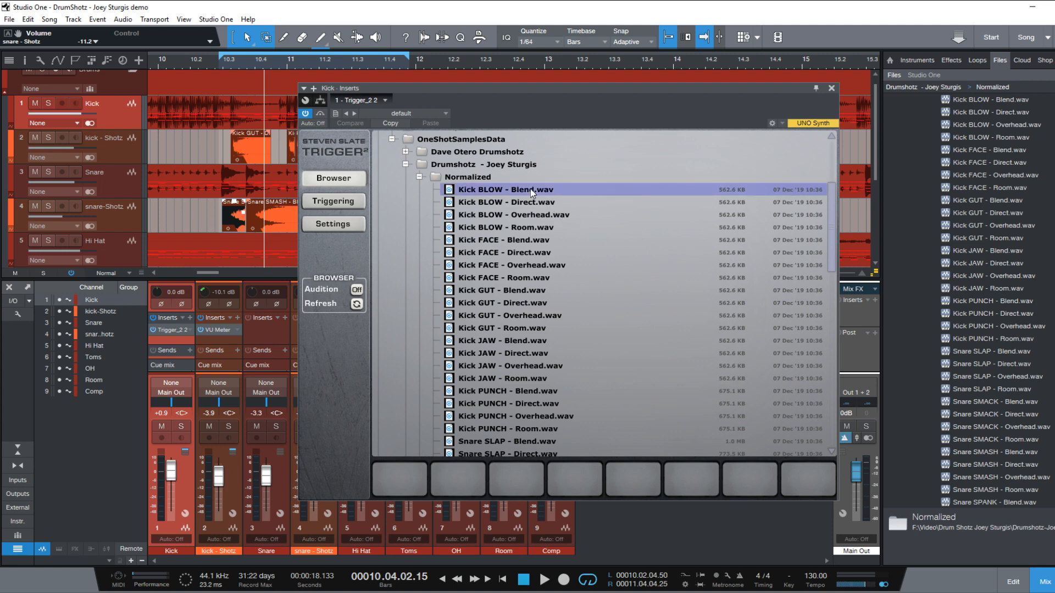
pyautogui.moveTo(529, 189); pyautogui.dragTo(405, 482)
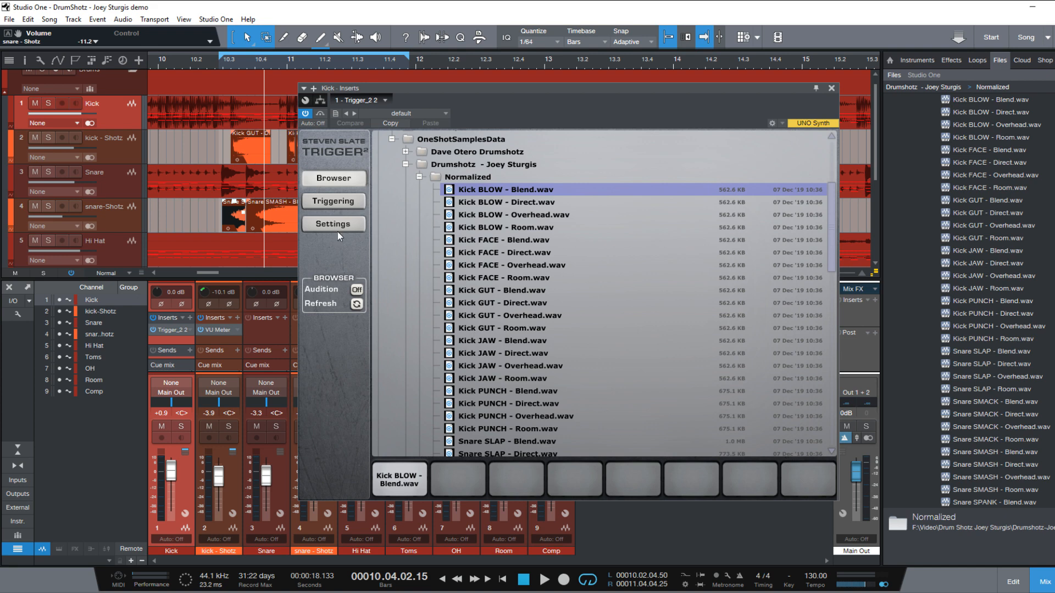
pyautogui.click(334, 201)
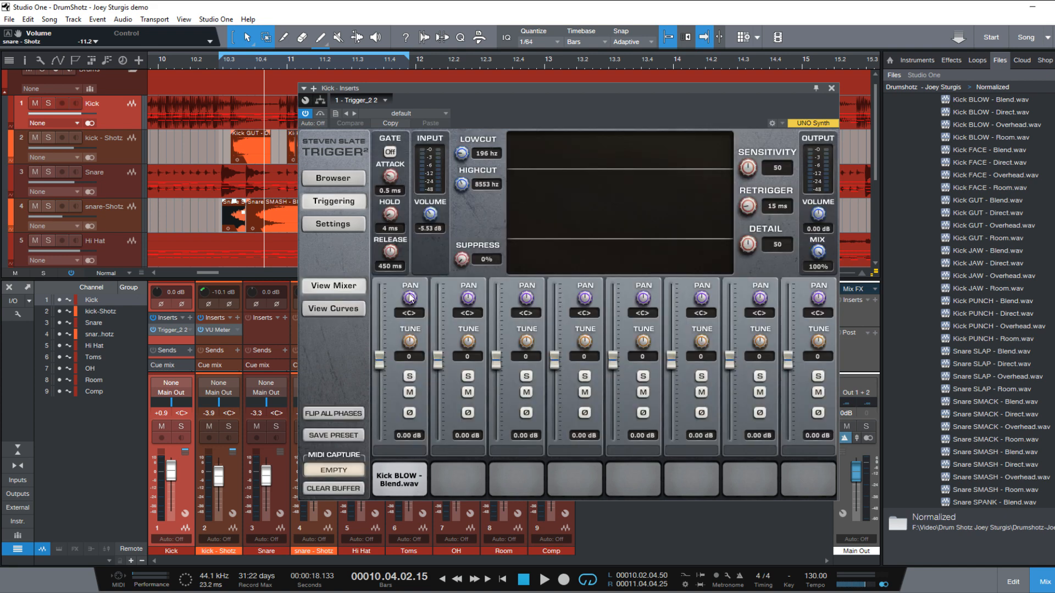
# Step: Load the Kick BLOW Overhead, Room and Direct samples into Trigger's second, third and fourth slots
pyautogui.click(353, 175)
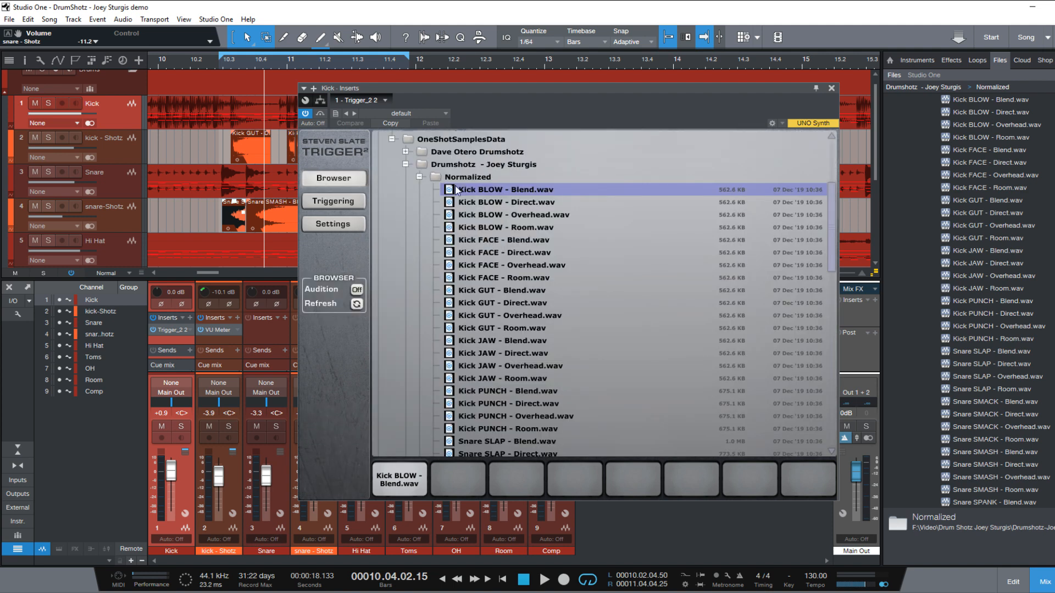
pyautogui.moveTo(496, 219); pyautogui.dragTo(466, 486)
pyautogui.moveTo(490, 216); pyautogui.dragTo(515, 478)
pyautogui.moveTo(525, 161); pyautogui.dragTo(576, 477)
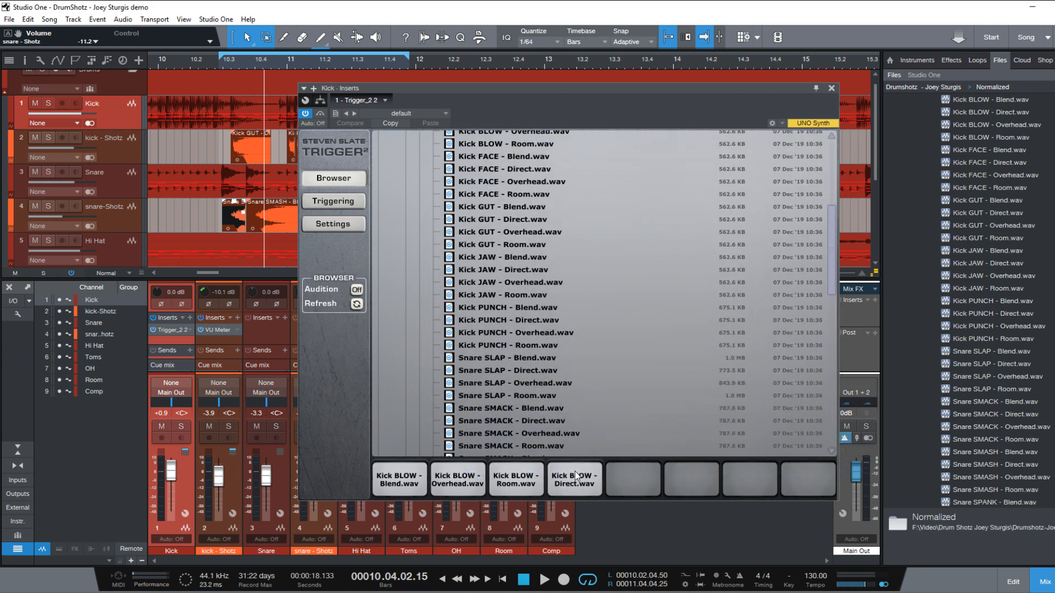
# Step: Mute the Overhead, Room and Direct slots in Trigger's mixer and start playback of the song
pyautogui.click(340, 205)
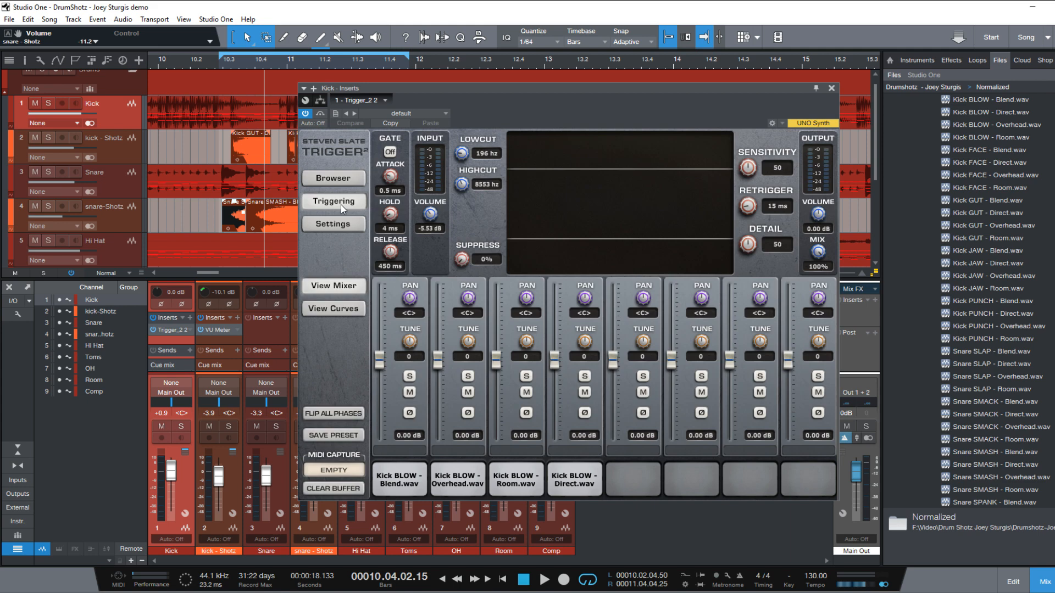
pyautogui.click(467, 393)
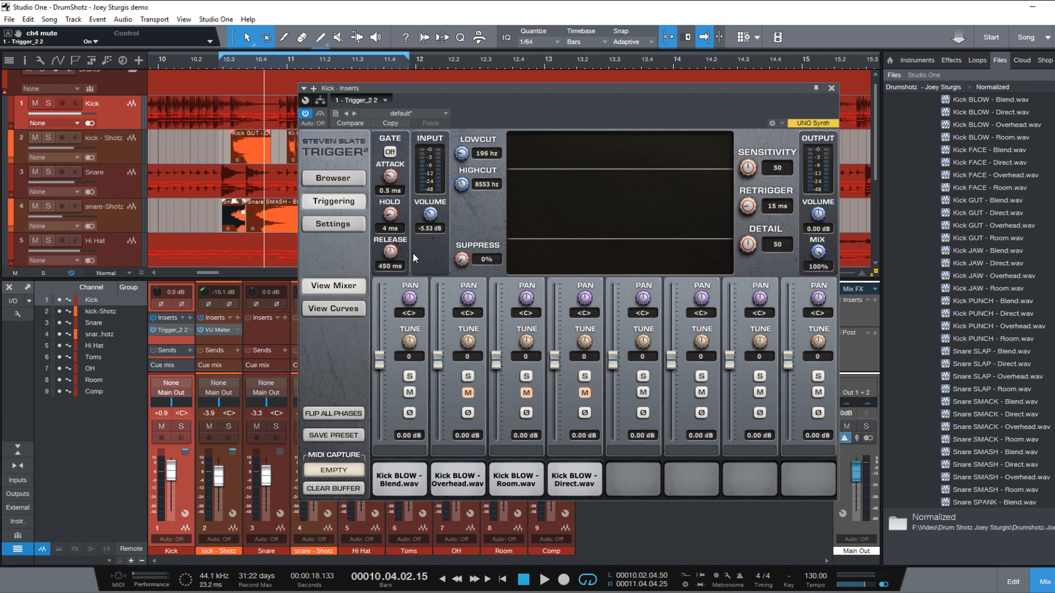
pyautogui.press('space')
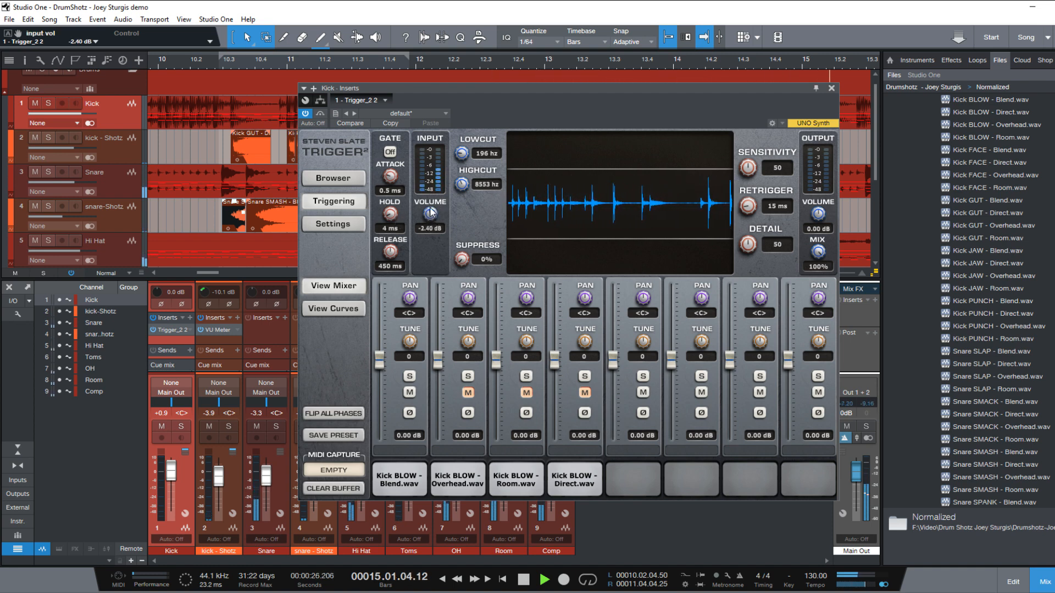
# Step: Adjust Trigger's detection to a -2.21 dB input volume, 23 Hz low cut and 556 Hz high cut during playback
pyautogui.moveTo(430, 207); pyautogui.dragTo(432, 202)
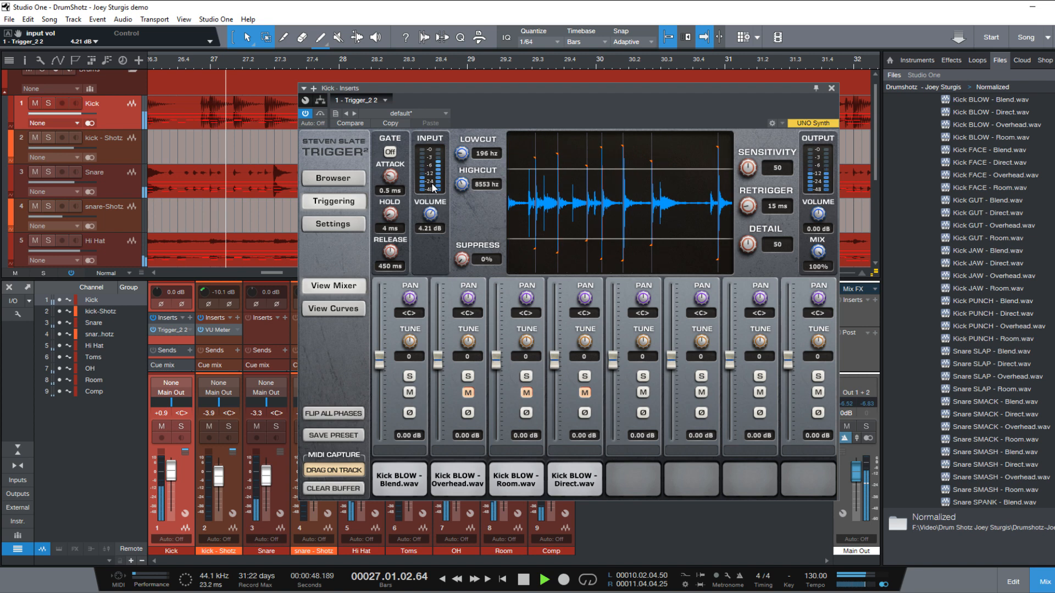
pyautogui.moveTo(461, 153); pyautogui.dragTo(458, 243)
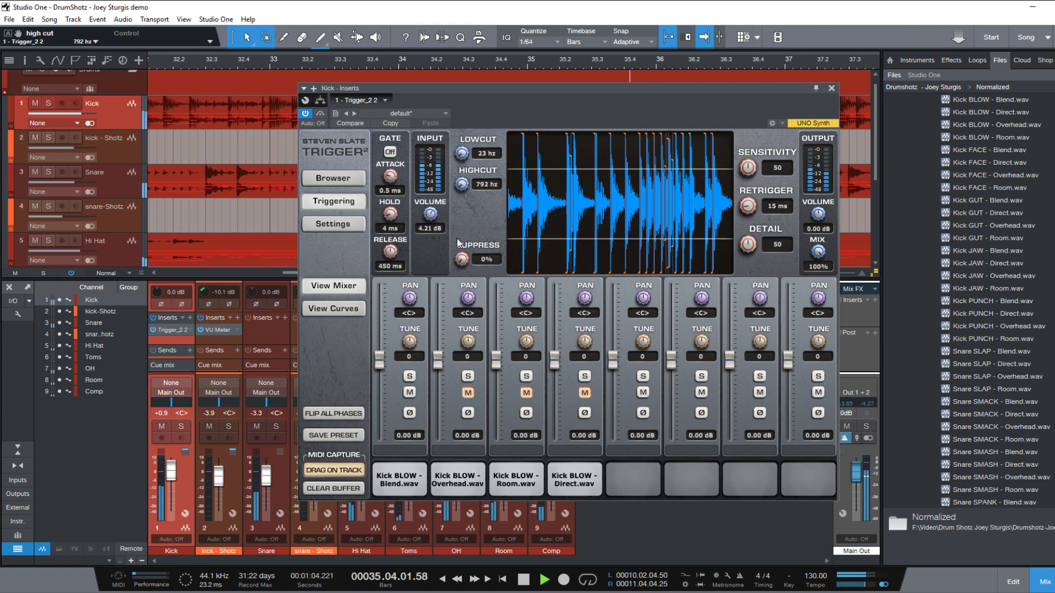
pyautogui.moveTo(458, 243); pyautogui.dragTo(423, 242)
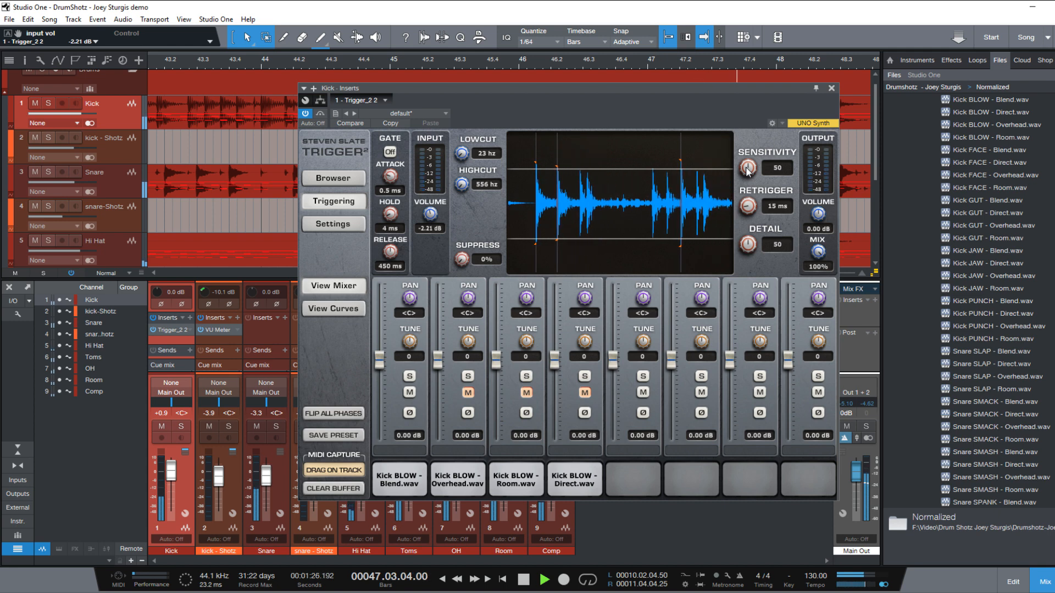
# Step: Set Trigger's sensitivity to 58, retrigger to 5 ms, detail to 46 and input volume to -0.99 dB during playback
pyautogui.moveTo(747, 172)
pyautogui.mouseDown()
pyautogui.moveTo(748, 162)
pyautogui.moveTo(745, 186)
pyautogui.moveTo(748, 160)
pyautogui.mouseUp()
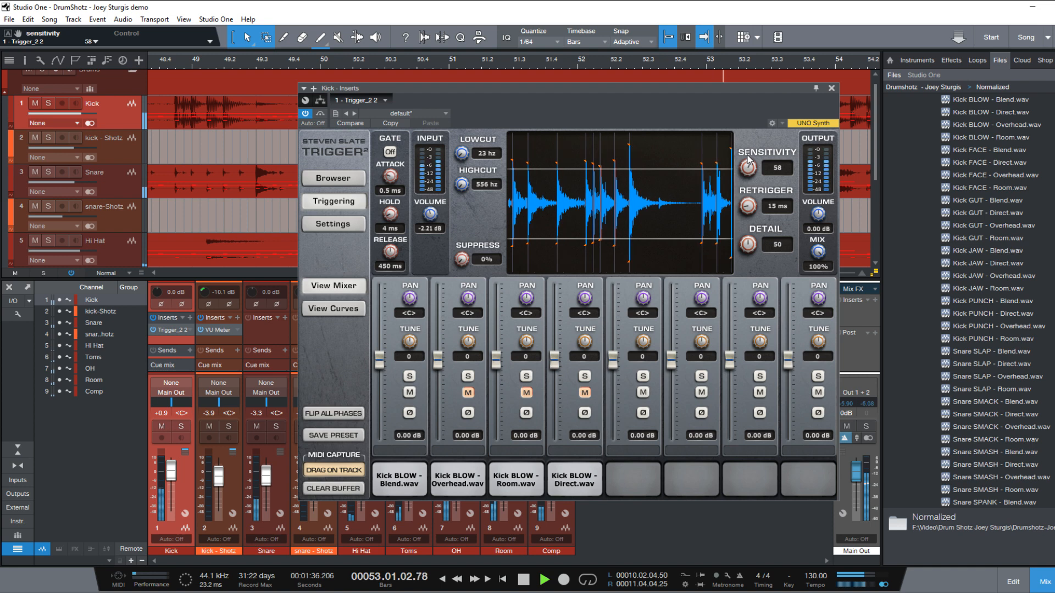
pyautogui.moveTo(748, 207); pyautogui.dragTo(746, 221)
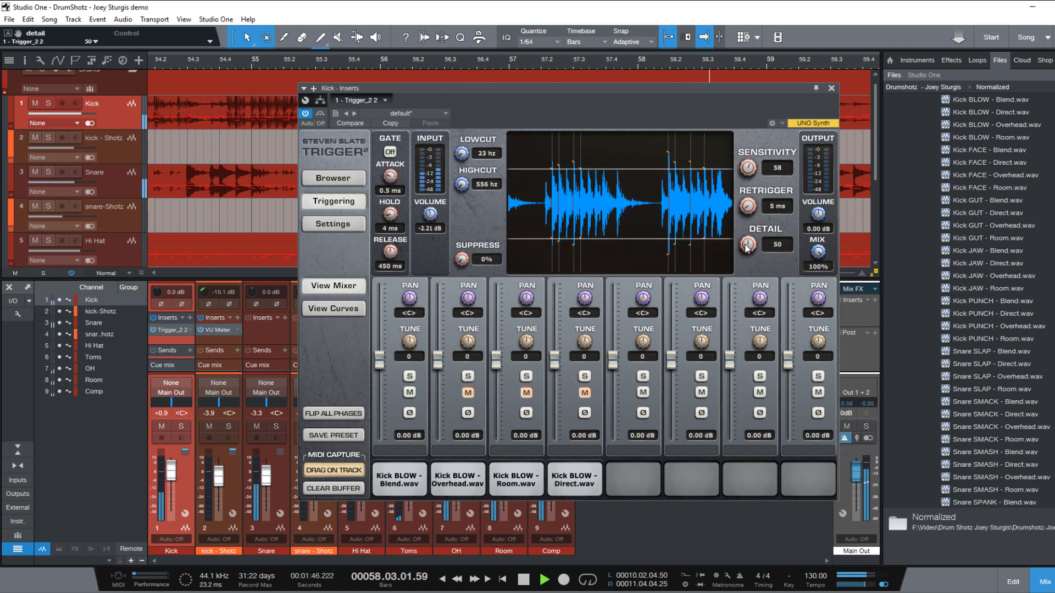
pyautogui.moveTo(747, 245); pyautogui.dragTo(747, 252)
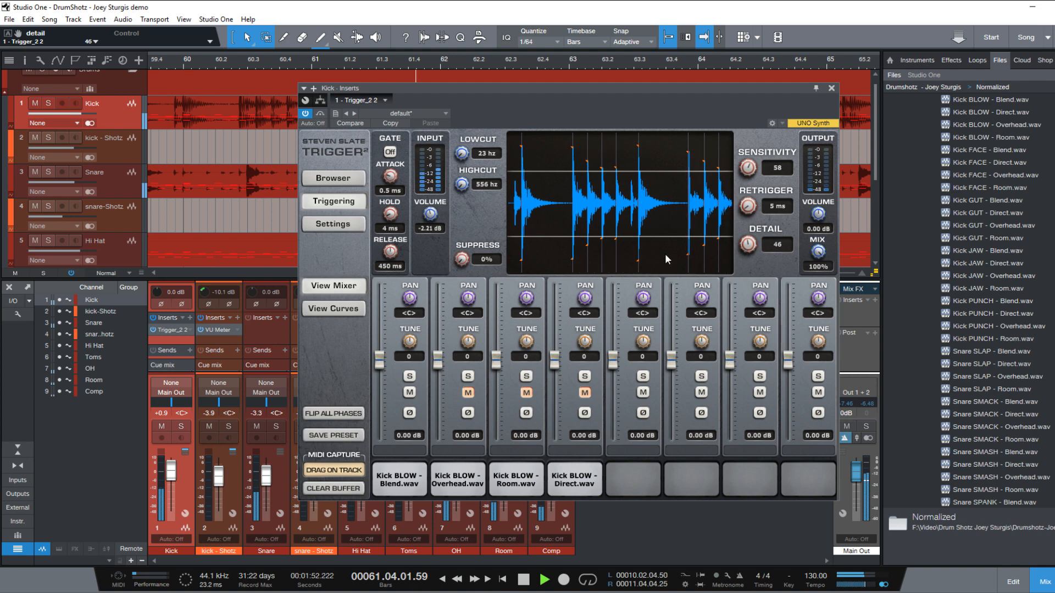
pyautogui.moveTo(430, 216); pyautogui.dragTo(430, 213)
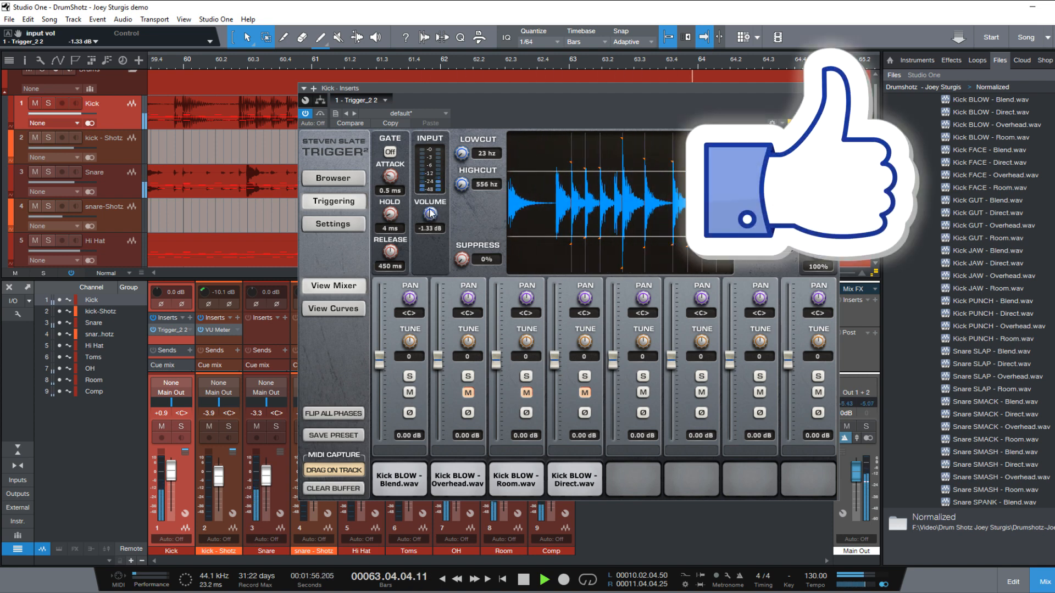
pyautogui.moveTo(431, 214); pyautogui.dragTo(432, 212)
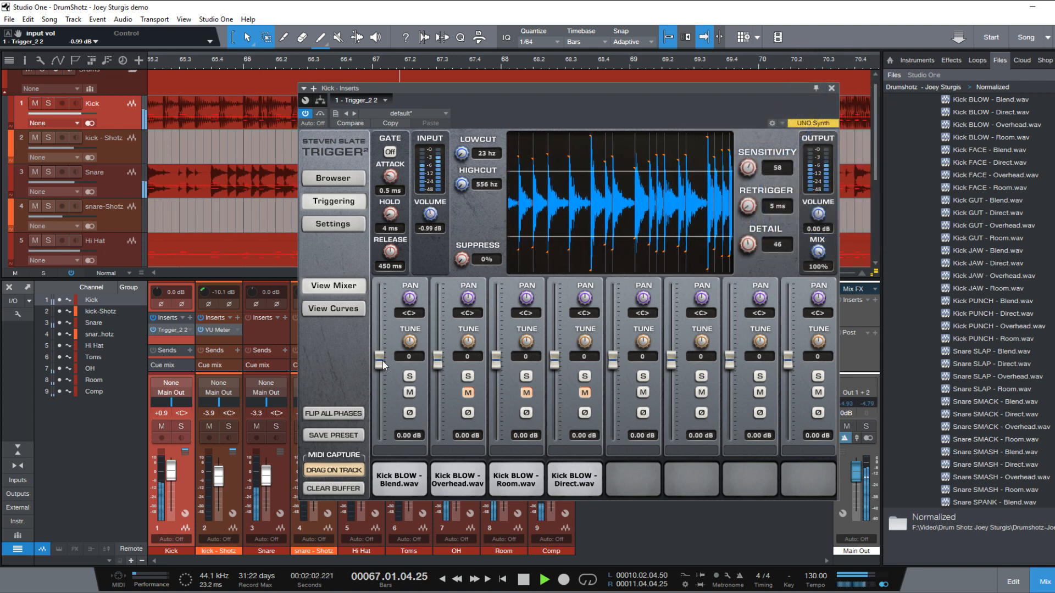
# Step: Solo the Kick BLOW Blend slot while raising its level to 2.29 dB, and unsolo it
pyautogui.click(409, 376)
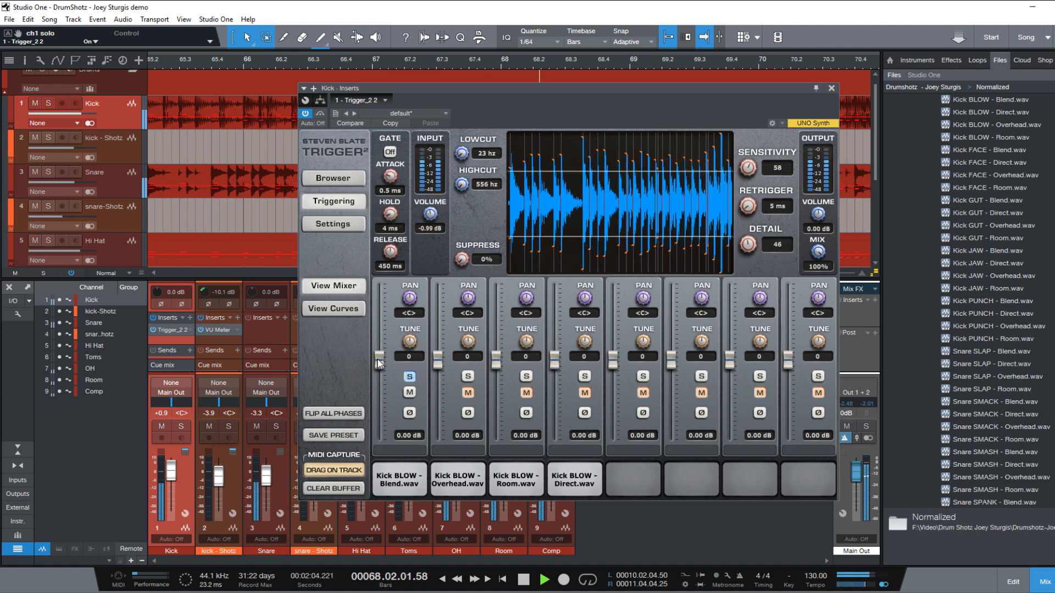
pyautogui.moveTo(379, 362); pyautogui.dragTo(380, 351)
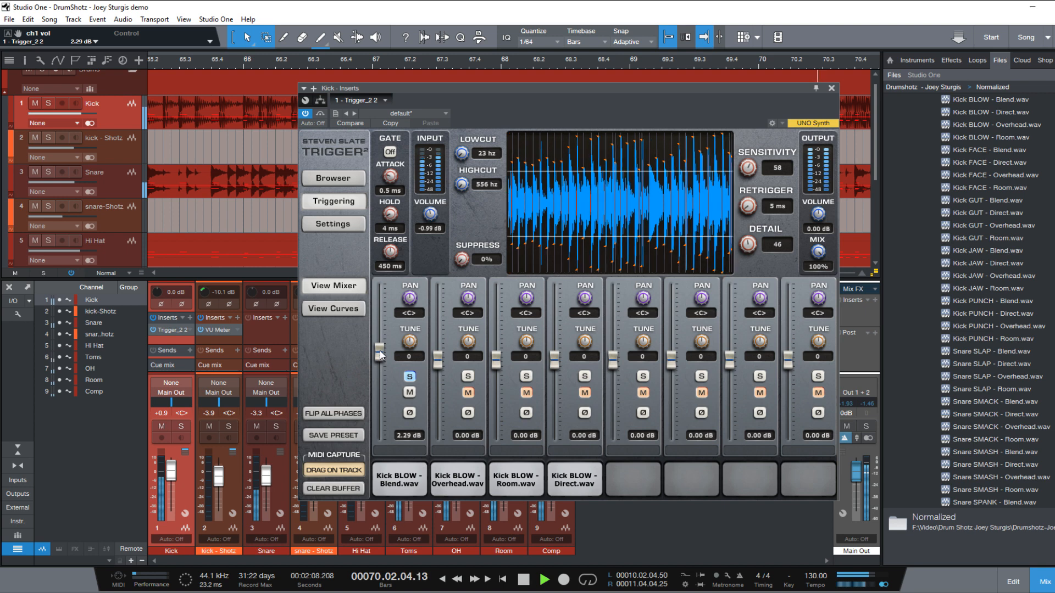
pyautogui.click(409, 376)
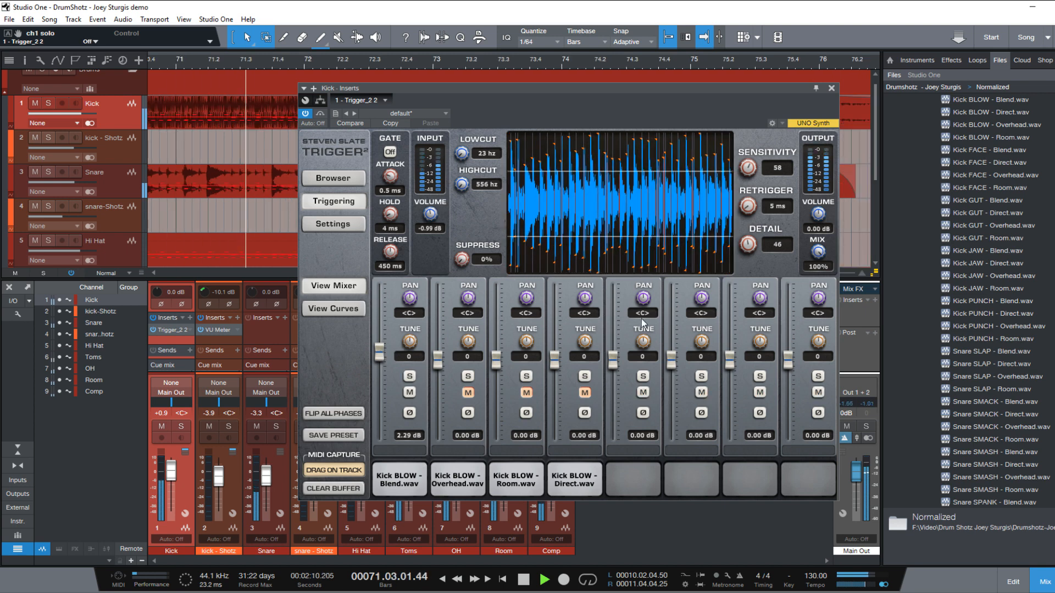
# Step: Blend the kick samples with the original kick by setting Trigger's output mix to 40% and output volume to -0.82 dB
pyautogui.moveTo(818, 252); pyautogui.dragTo(822, 393)
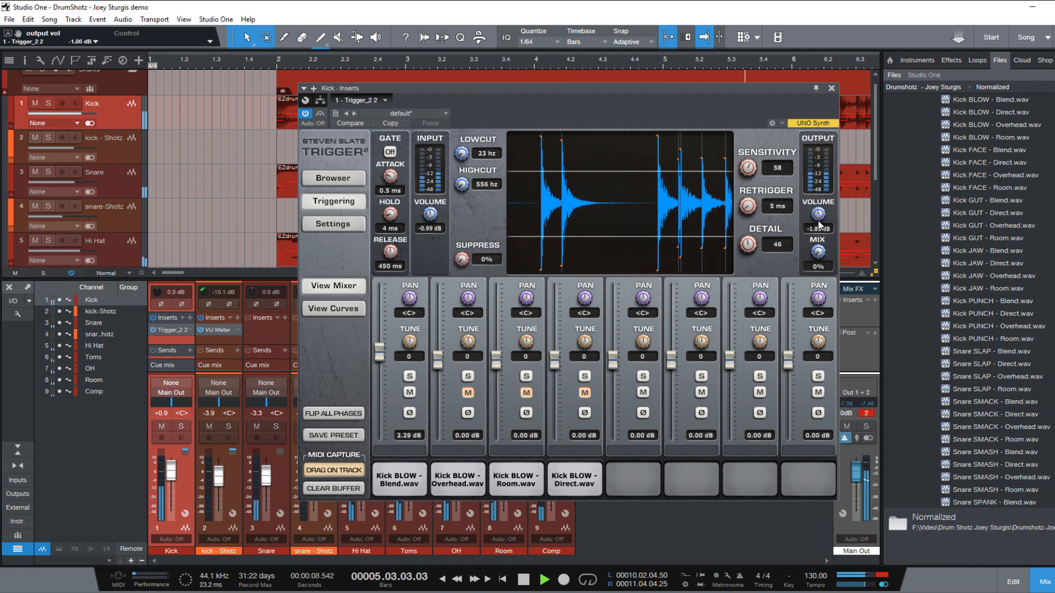
pyautogui.scroll(2, 820, 222)
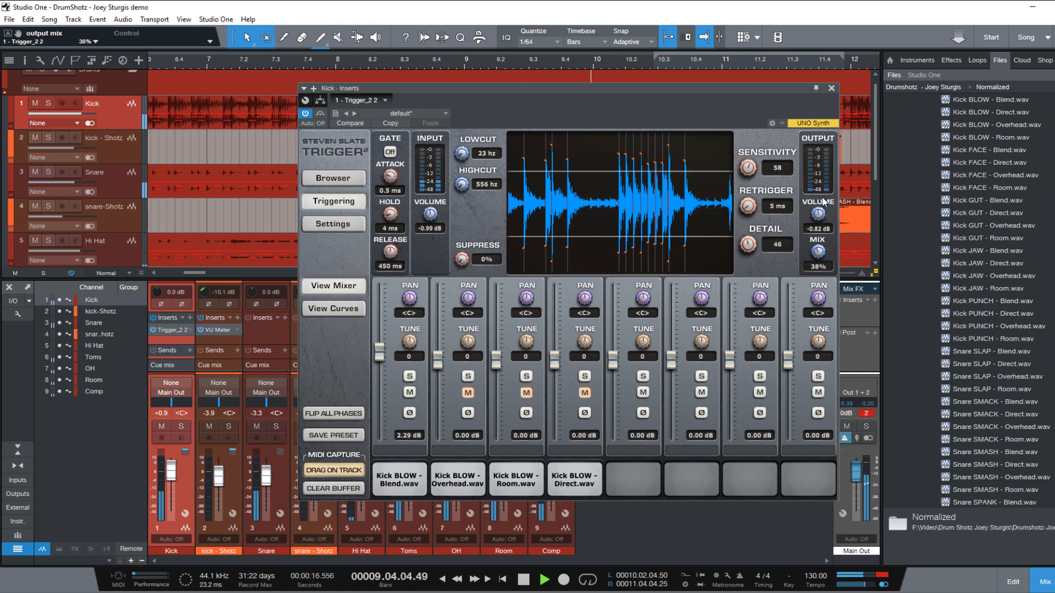
pyautogui.moveTo(822, 191); pyautogui.dragTo(822, 189)
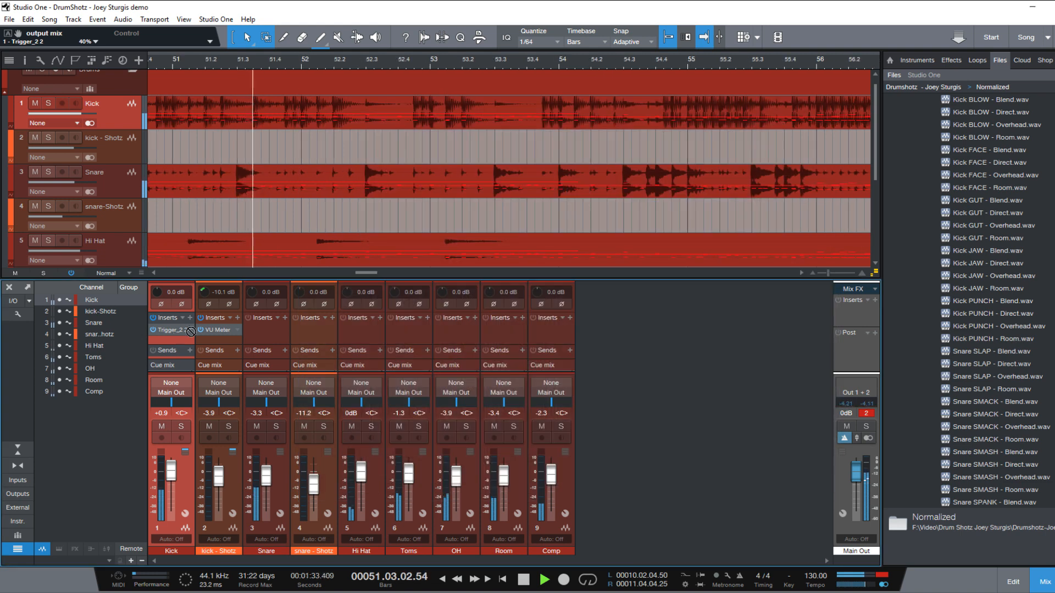
# Step: Copy the Kick channel's Trigger insert to the Snare channel, stop playback and clear the copy's four Kick BLOW slots
pyautogui.moveTo(190, 331); pyautogui.dragTo(253, 336)
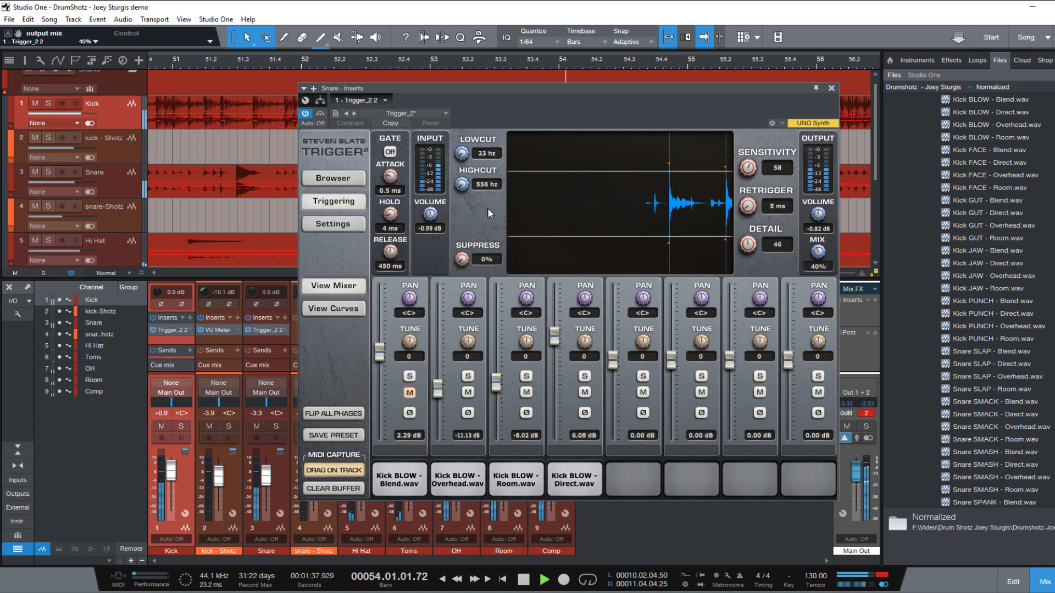
pyautogui.press('space')
pyautogui.click(396, 490)
pyautogui.rightClick(396, 491)
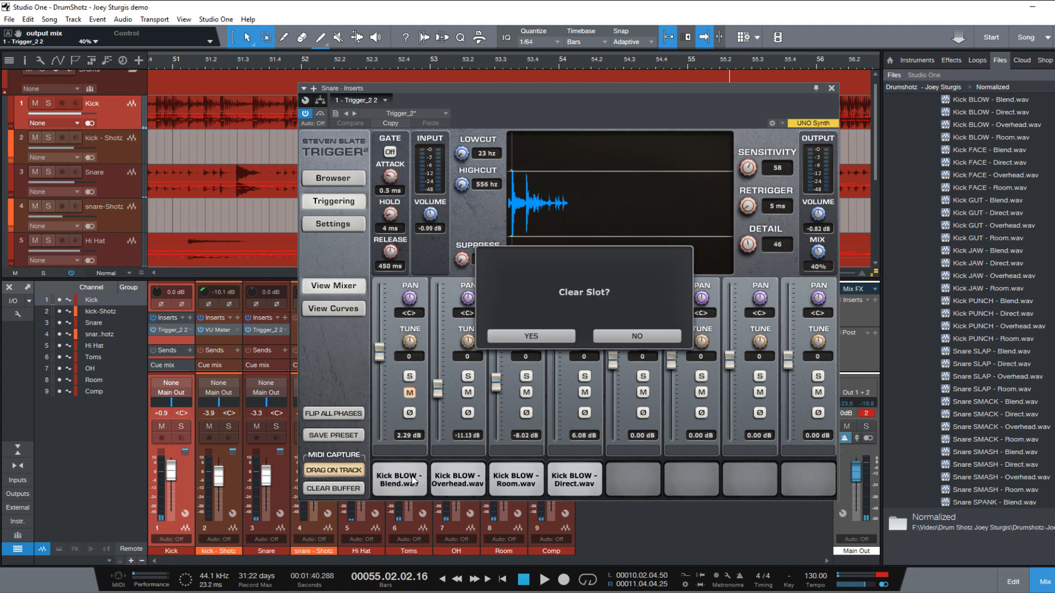
pyautogui.click(529, 341)
pyautogui.rightClick(453, 477)
pyautogui.click(526, 339)
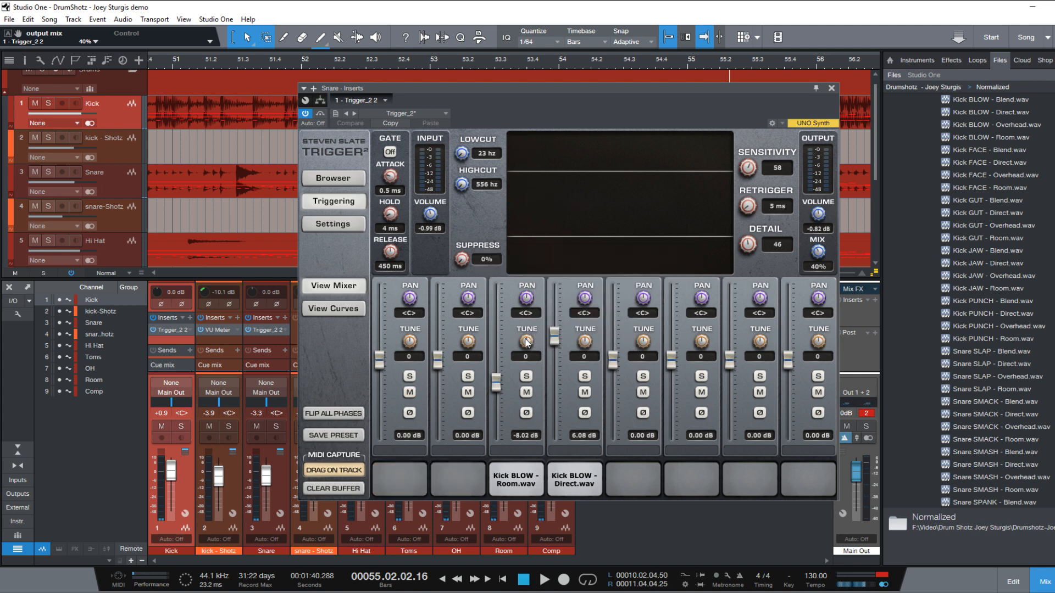
pyautogui.rightClick(506, 474)
pyautogui.click(536, 344)
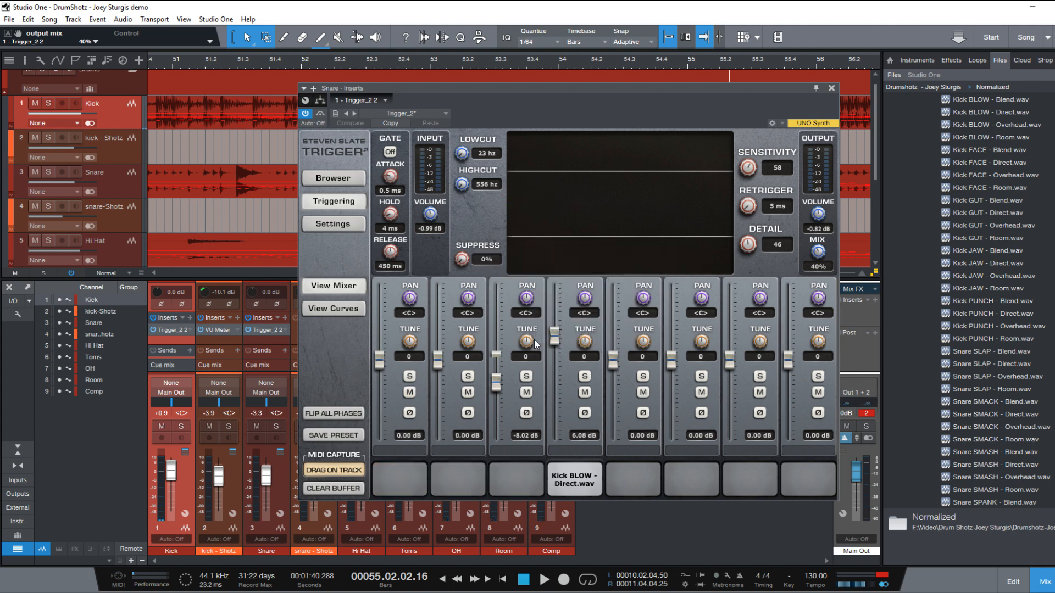
pyautogui.rightClick(566, 480)
pyautogui.click(560, 337)
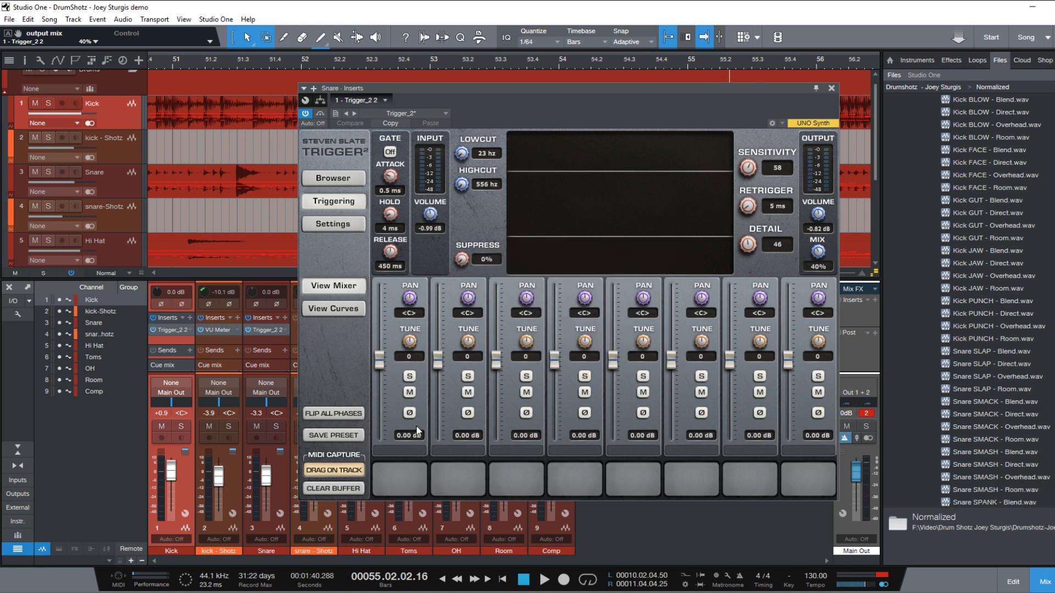
# Step: Load the Snare SMACK Blend, Direct, Overhead and Room samples from the Normalized folder into the snare Trigger's first four slots
pyautogui.click(352, 179)
pyautogui.click(419, 262)
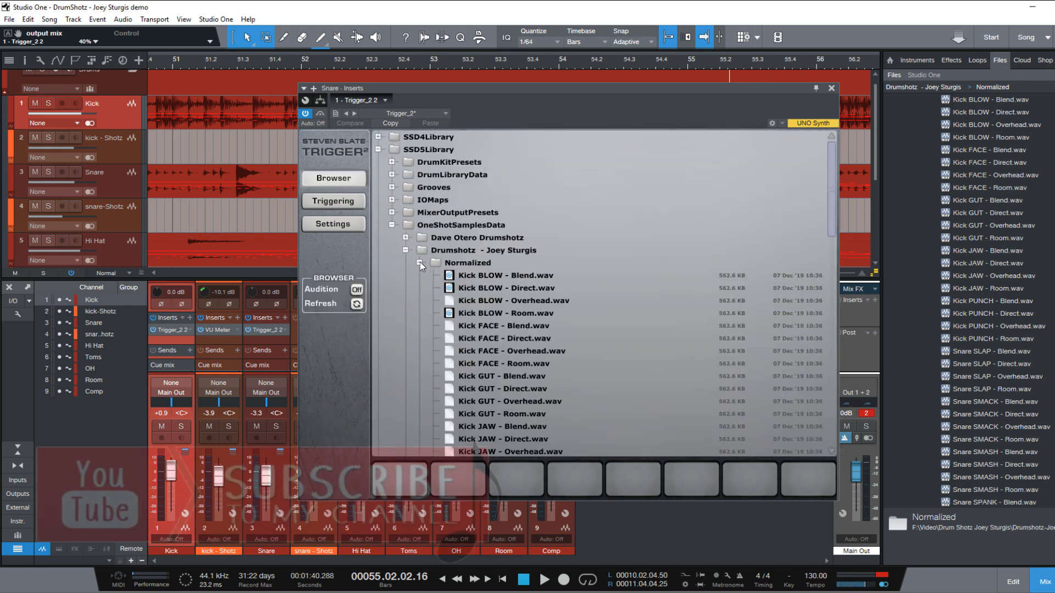
pyautogui.scroll(-8, 478, 308)
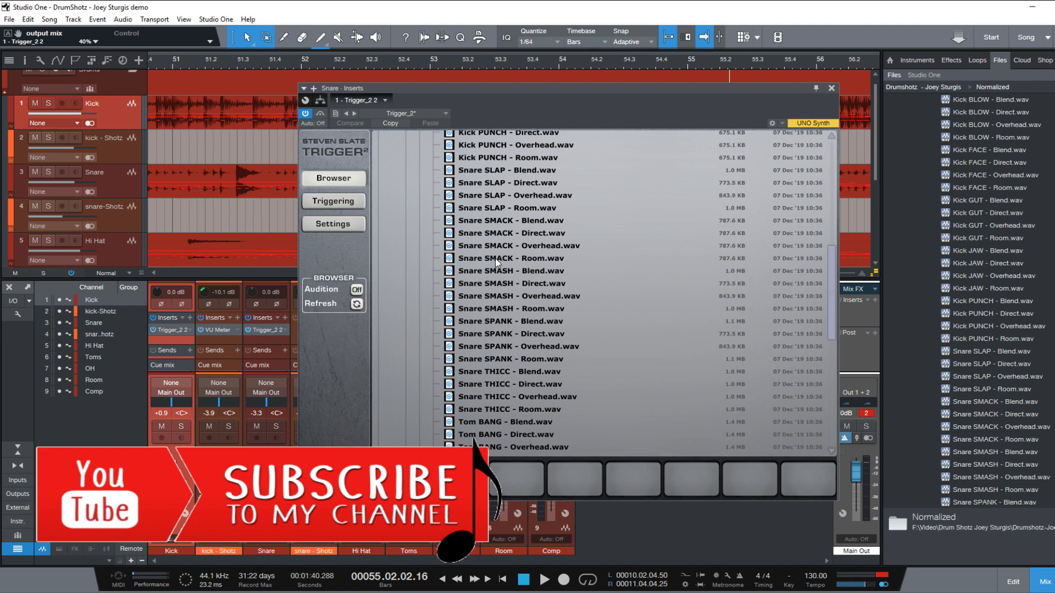
pyautogui.moveTo(505, 221); pyautogui.dragTo(403, 474)
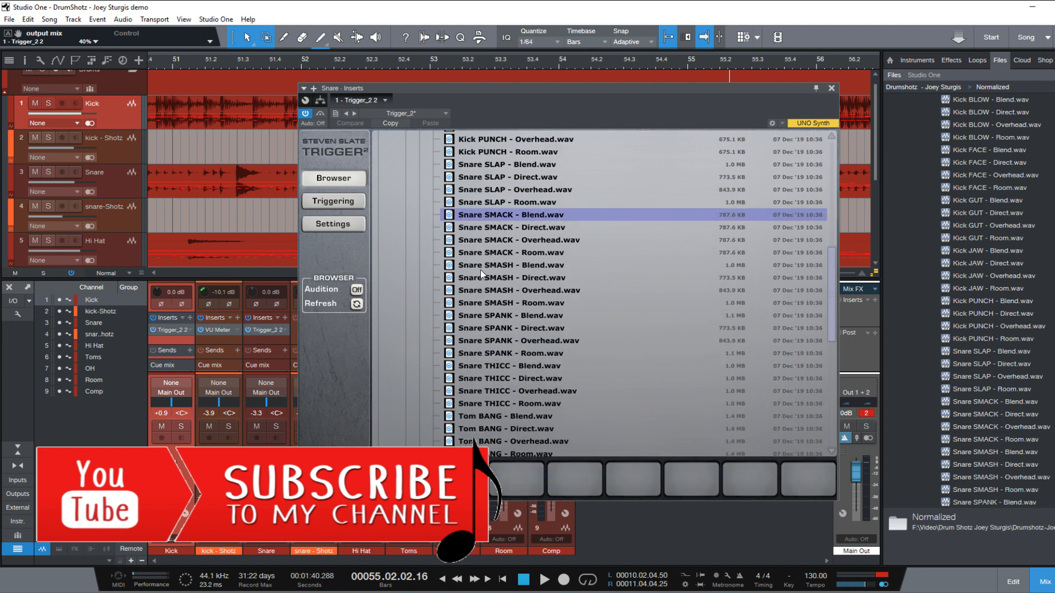
pyautogui.moveTo(489, 229); pyautogui.dragTo(461, 478)
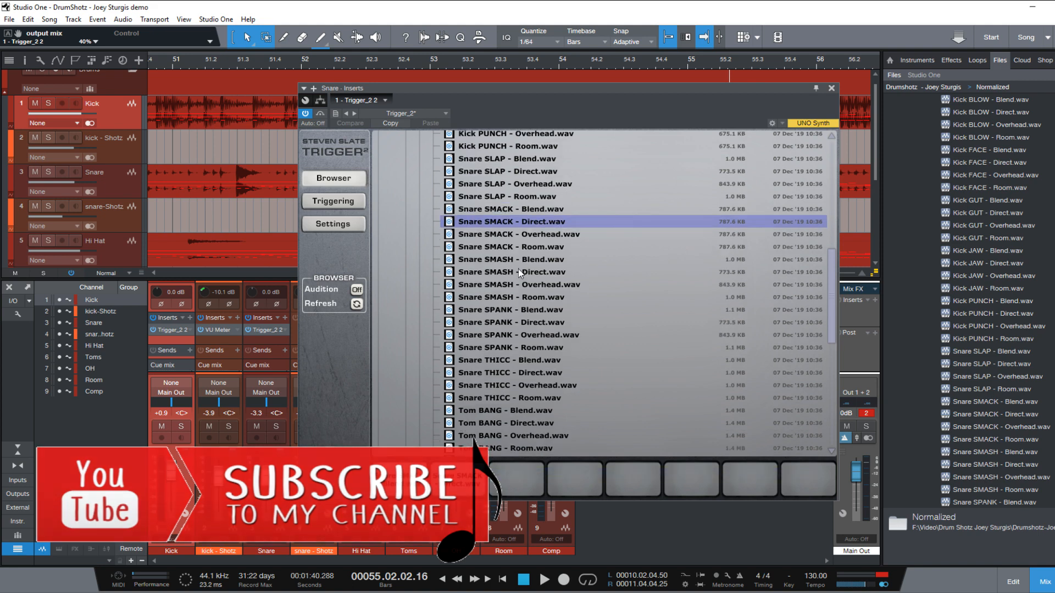
pyautogui.moveTo(517, 234); pyautogui.dragTo(570, 481)
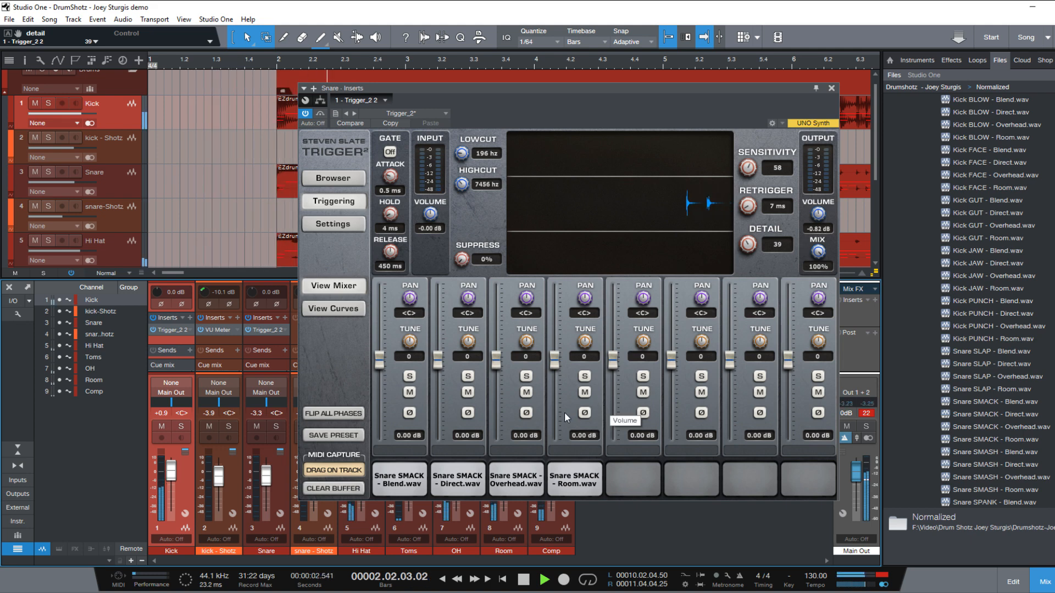
# Step: Mute the Snare SMACK Direct, Overhead and Room slots and raise the Blend slot's level to 4.21 dB during playback
pyautogui.click(470, 393)
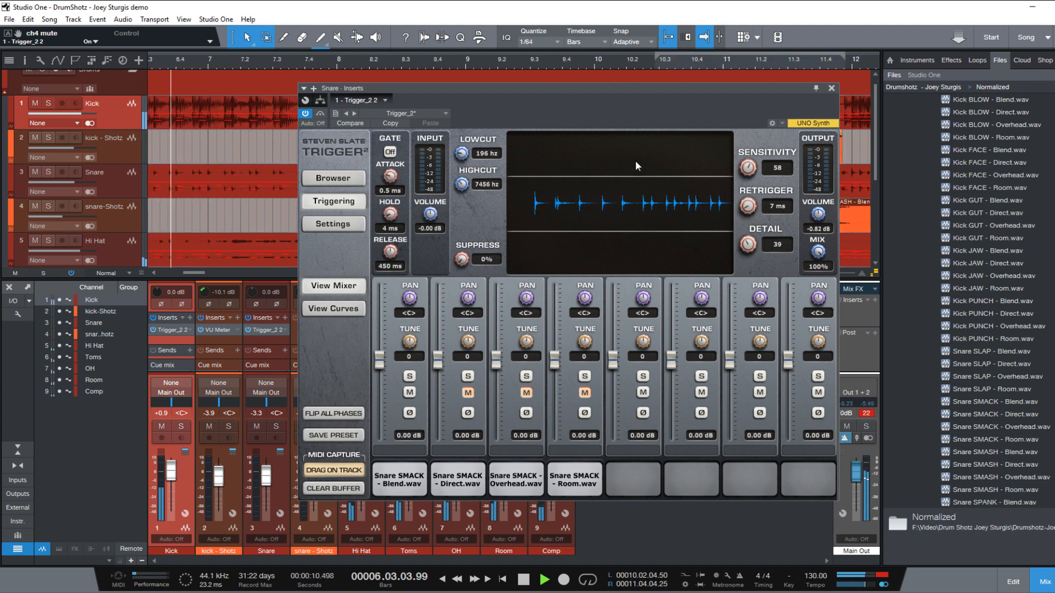
pyautogui.click(631, 61)
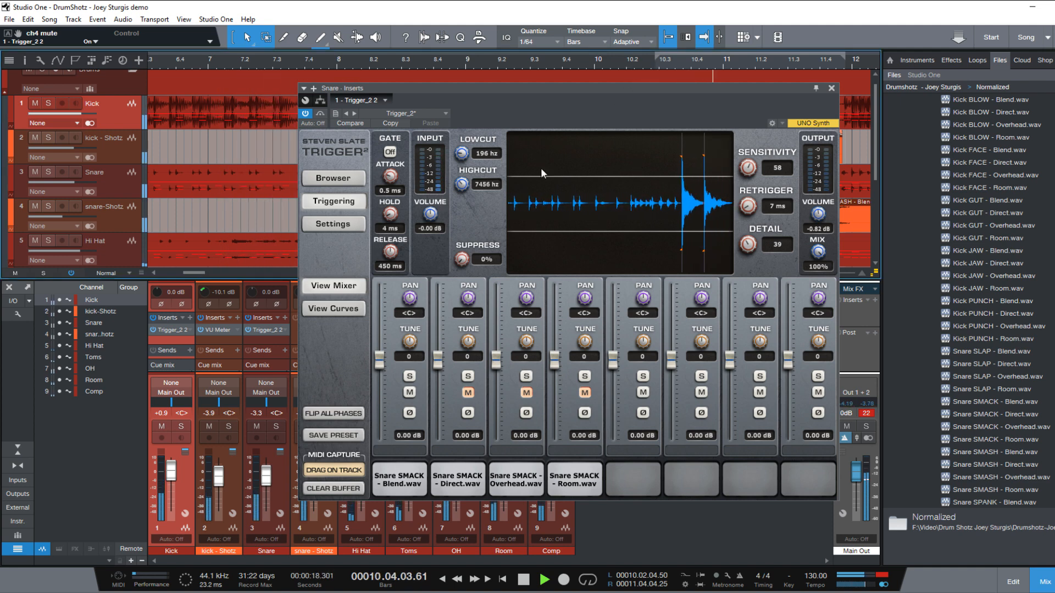
pyautogui.moveTo(380, 363); pyautogui.dragTo(381, 353)
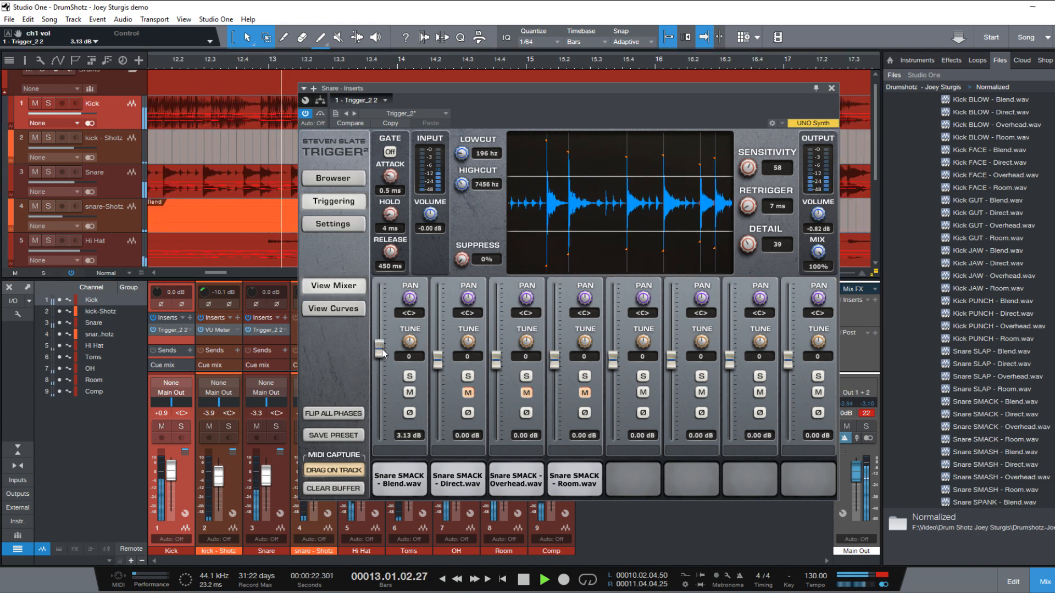
pyautogui.moveTo(383, 352)
pyautogui.mouseDown()
pyautogui.moveTo(383, 329)
pyautogui.moveTo(384, 344)
pyautogui.mouseUp()
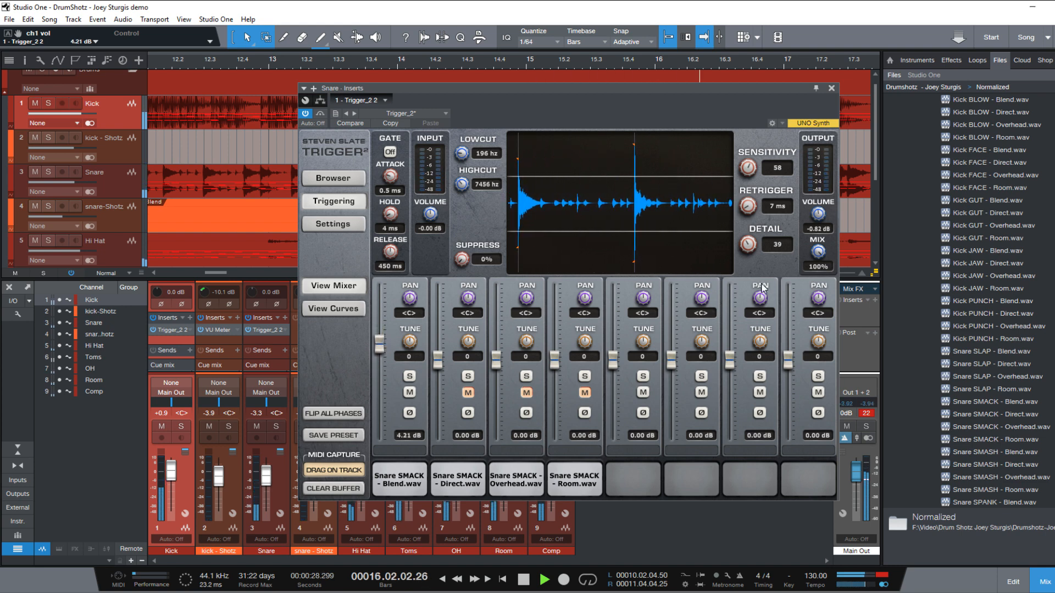
# Step: Set the snare Trigger's output mix to 60% and output volume to 0.48 dB
pyautogui.moveTo(819, 259); pyautogui.dragTo(818, 314)
pyautogui.moveTo(818, 221); pyautogui.dragTo(819, 213)
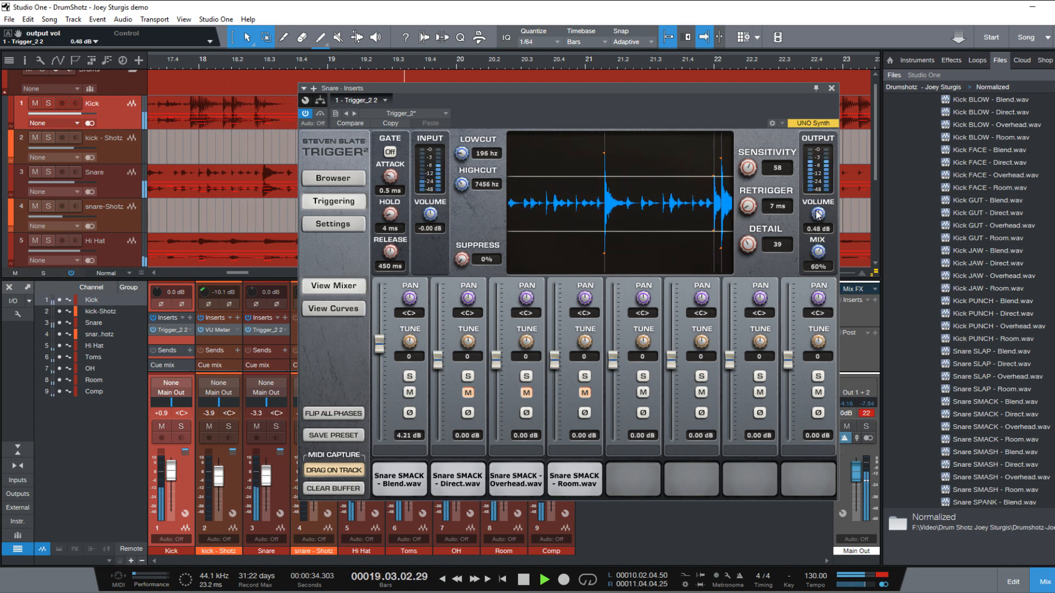